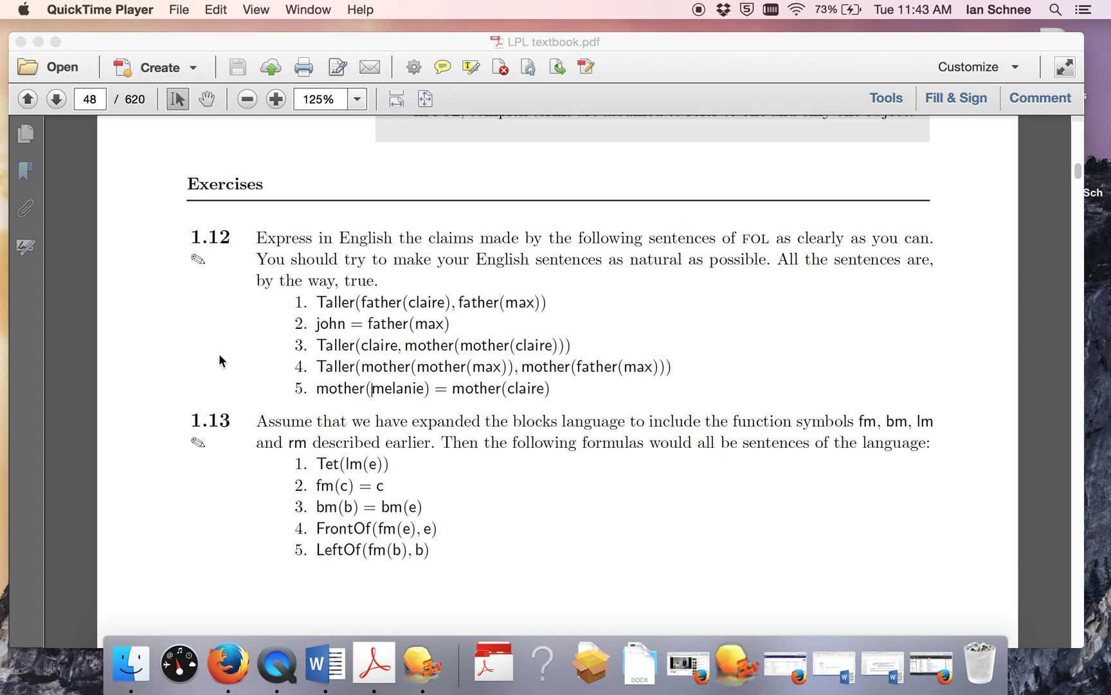
Step: Select the textbook passage introducing the function symbols fm, bm, lm and rm
click(308, 443)
drag(315, 427, 739, 428)
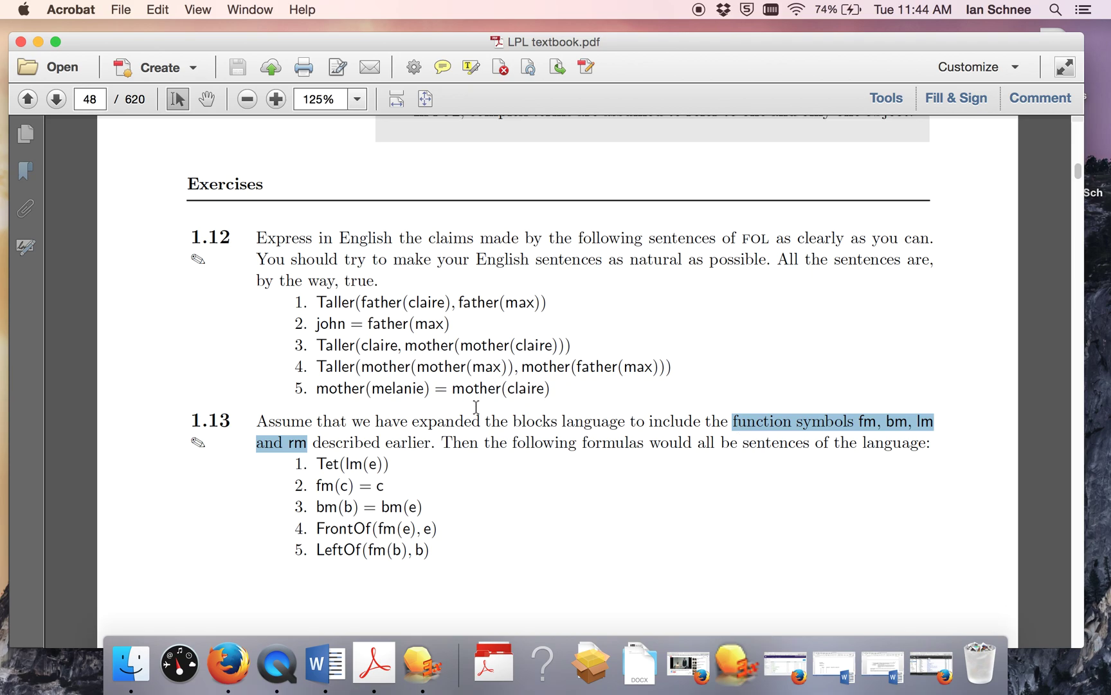
drag(436, 442, 317, 432)
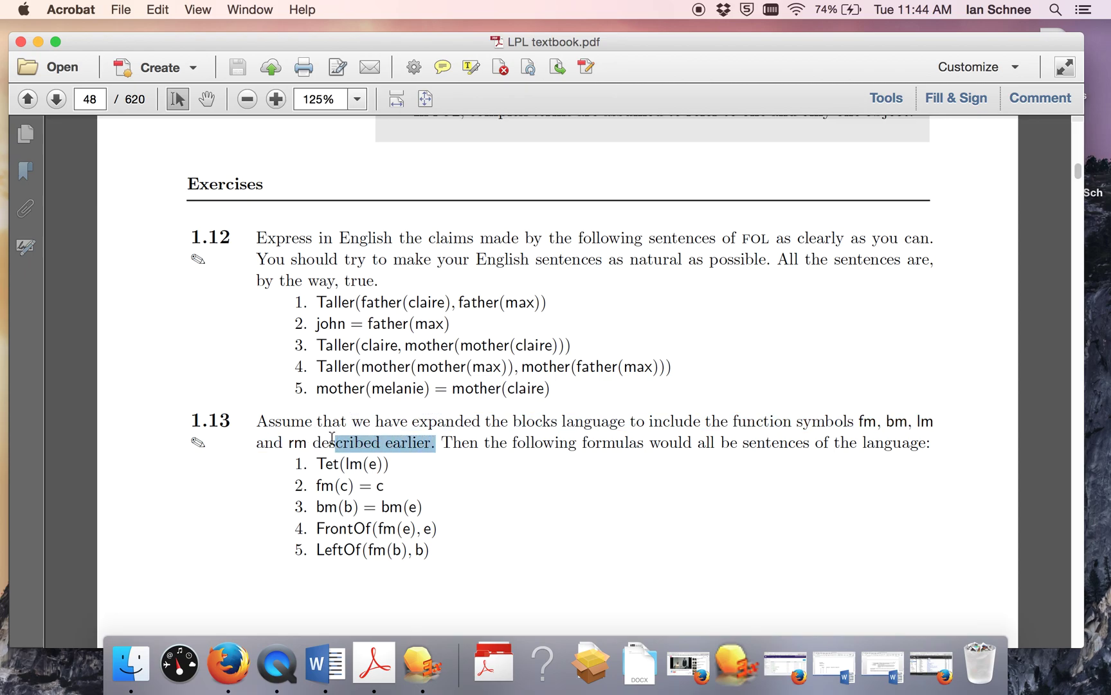
scroll(318, 432, up, 3)
scroll(319, 425, up, 3)
scroll(321, 416, up, 10)
scroll(327, 411, up, 5)
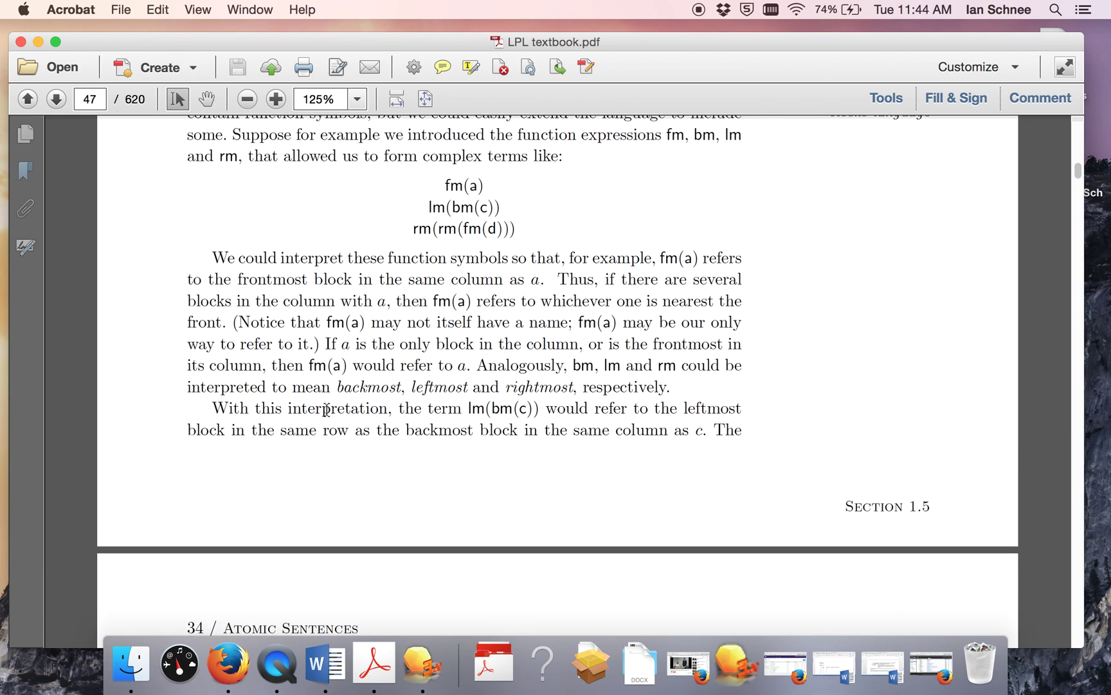
scroll(327, 409, up, 5)
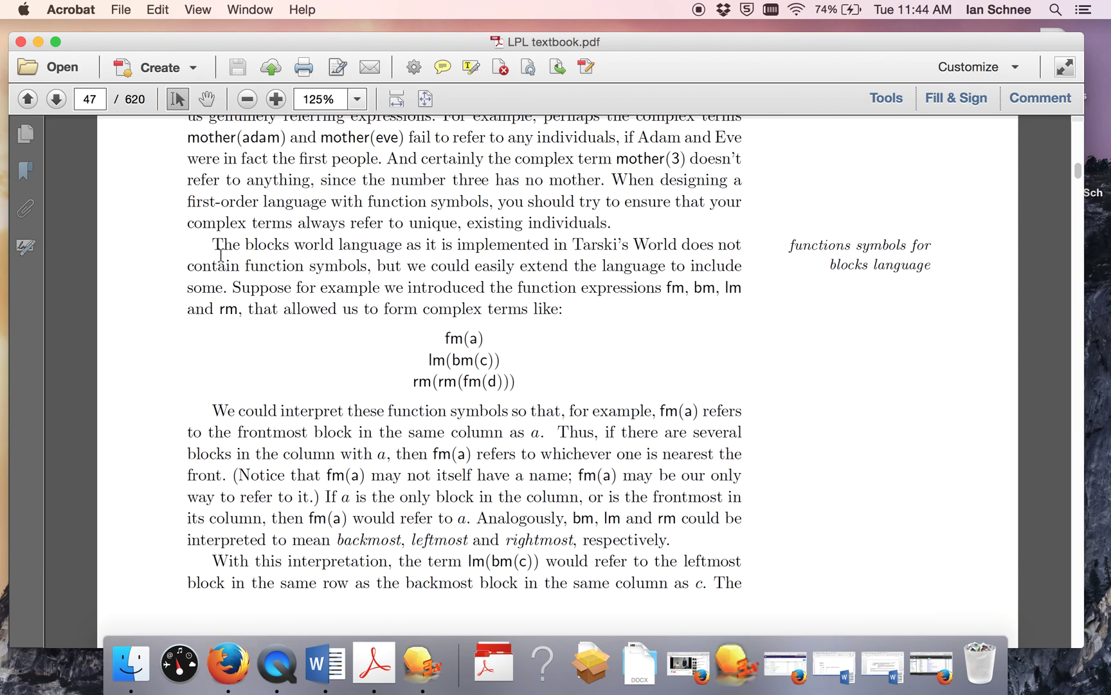
drag(215, 241, 707, 553)
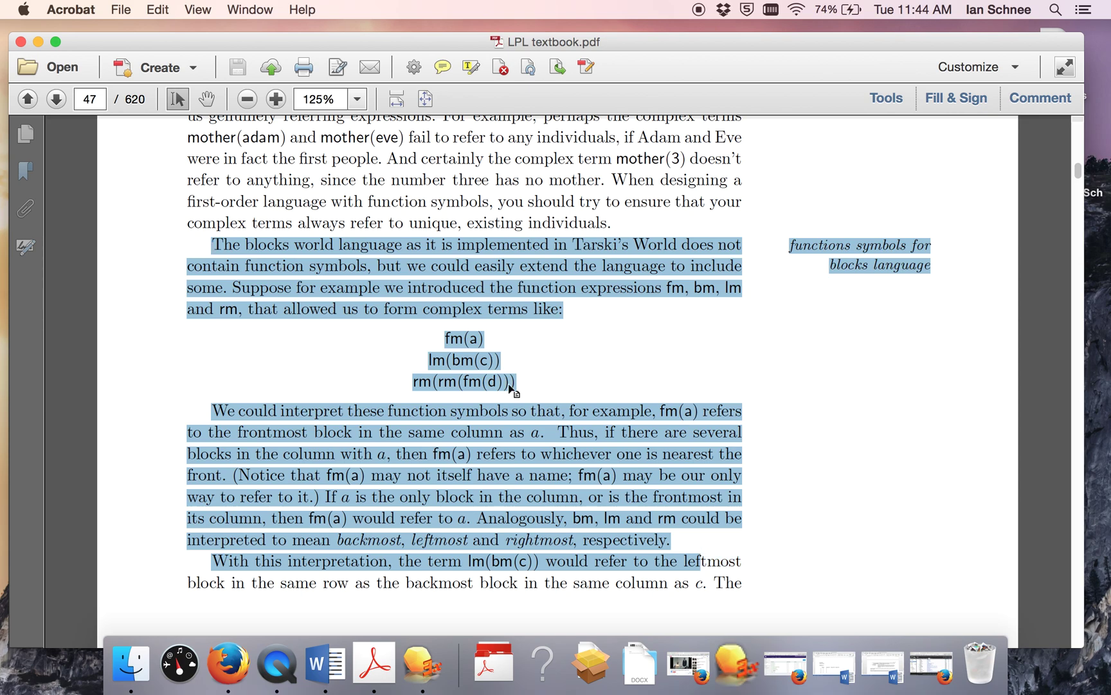
Step: Highlight the example terms fm(a) and the outer rm of rm(rm(fm(d)))
click(460, 336)
drag(445, 337, 485, 339)
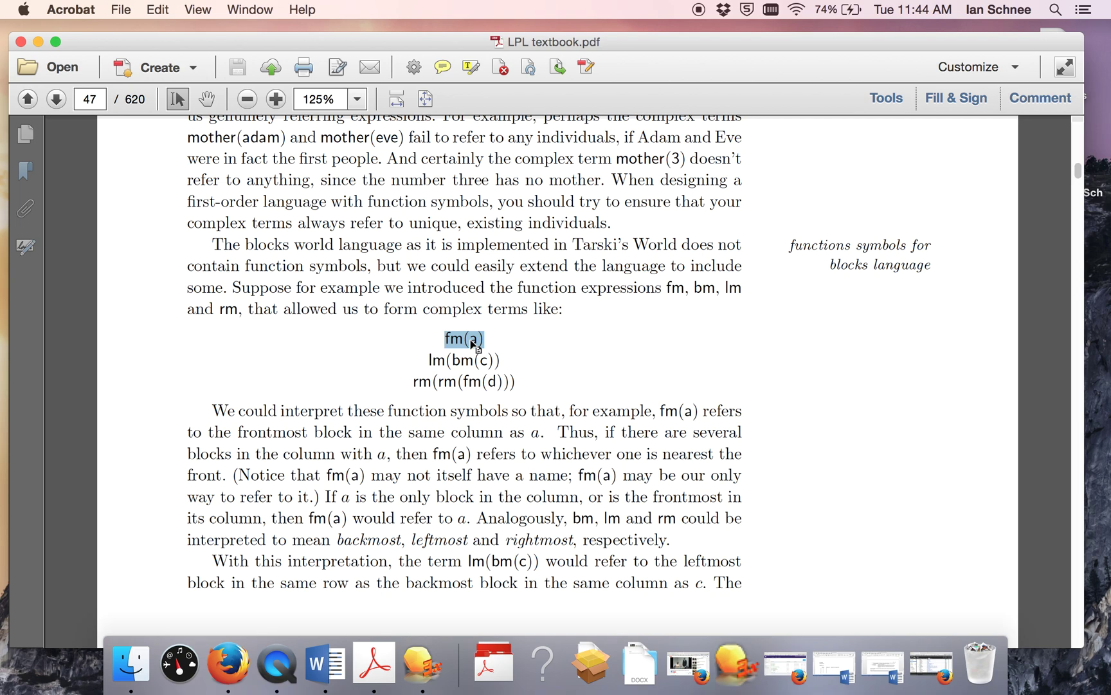
drag(483, 339, 447, 338)
drag(413, 382, 432, 383)
click(466, 414)
mouse_move(413, 382)
mouse_down()
mouse_move(486, 394)
mouse_move(521, 384)
mouse_up()
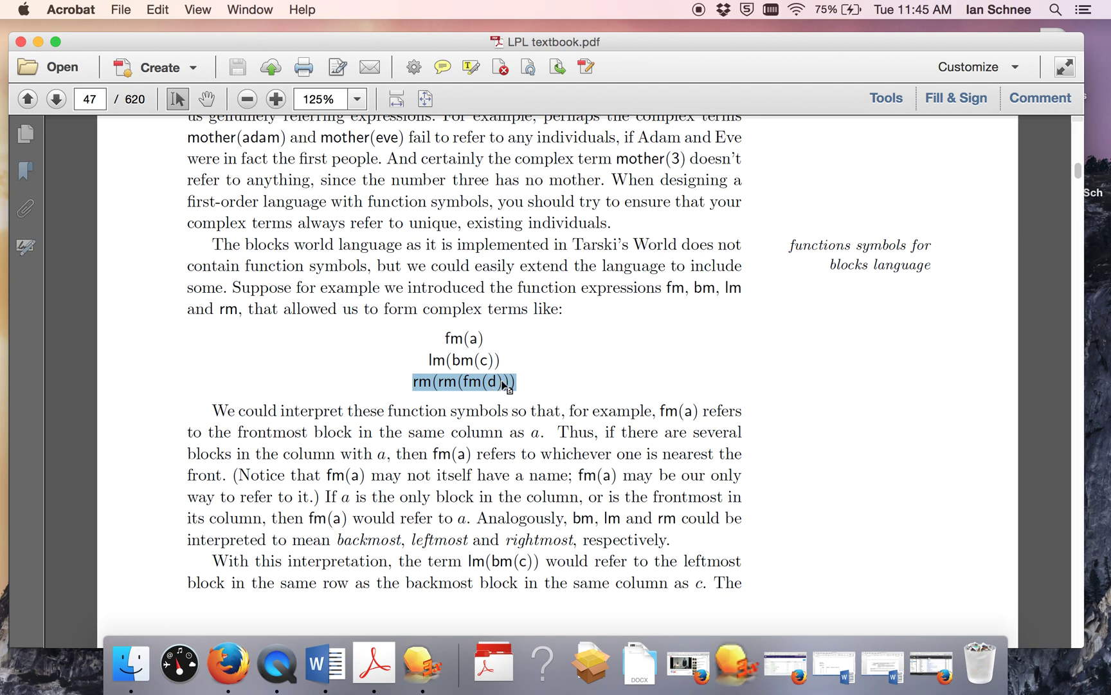
click(416, 378)
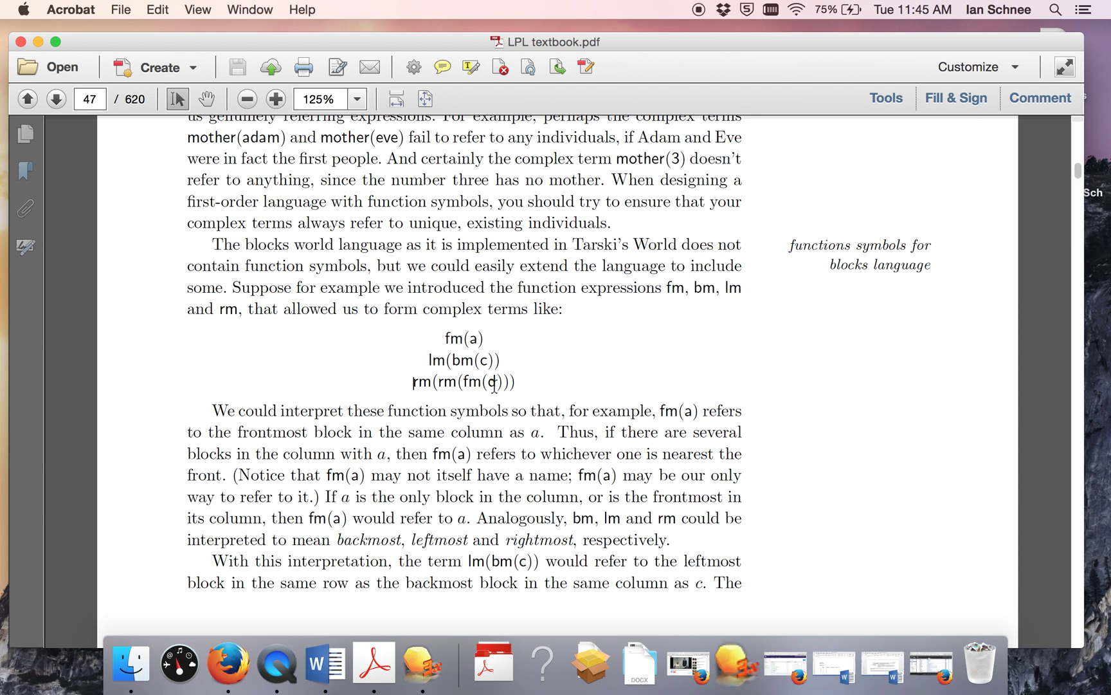
double_click(491, 386)
mouse_move(467, 383)
mouse_down()
mouse_move(487, 390)
mouse_move(464, 388)
mouse_up()
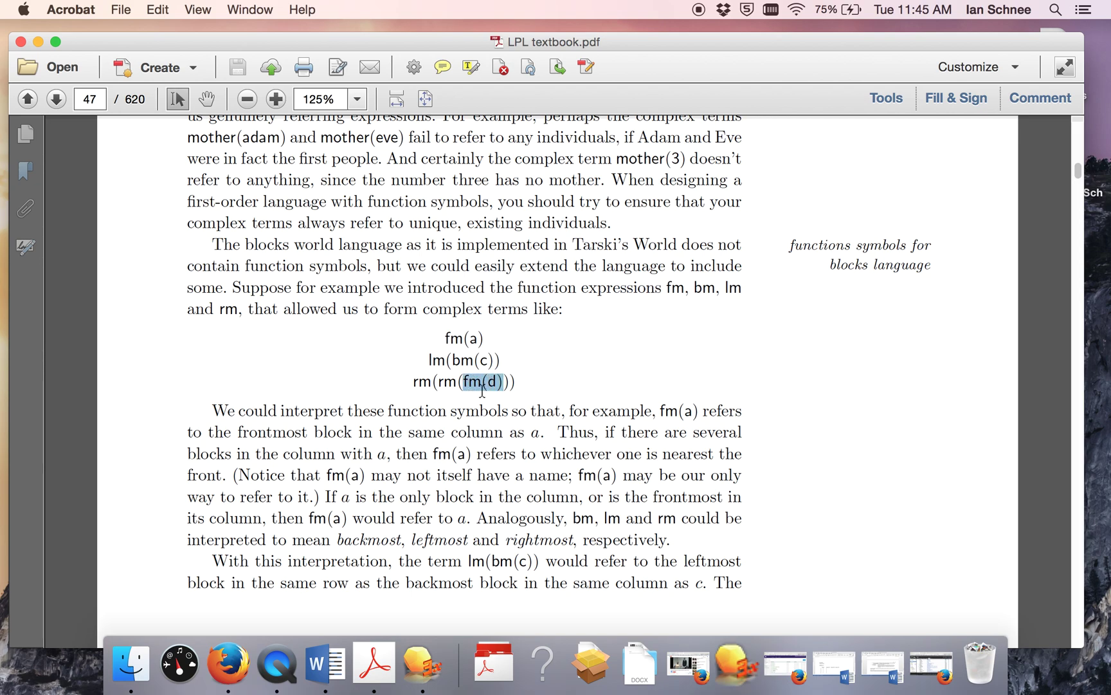
click(453, 382)
drag(513, 383, 439, 382)
drag(517, 382, 409, 384)
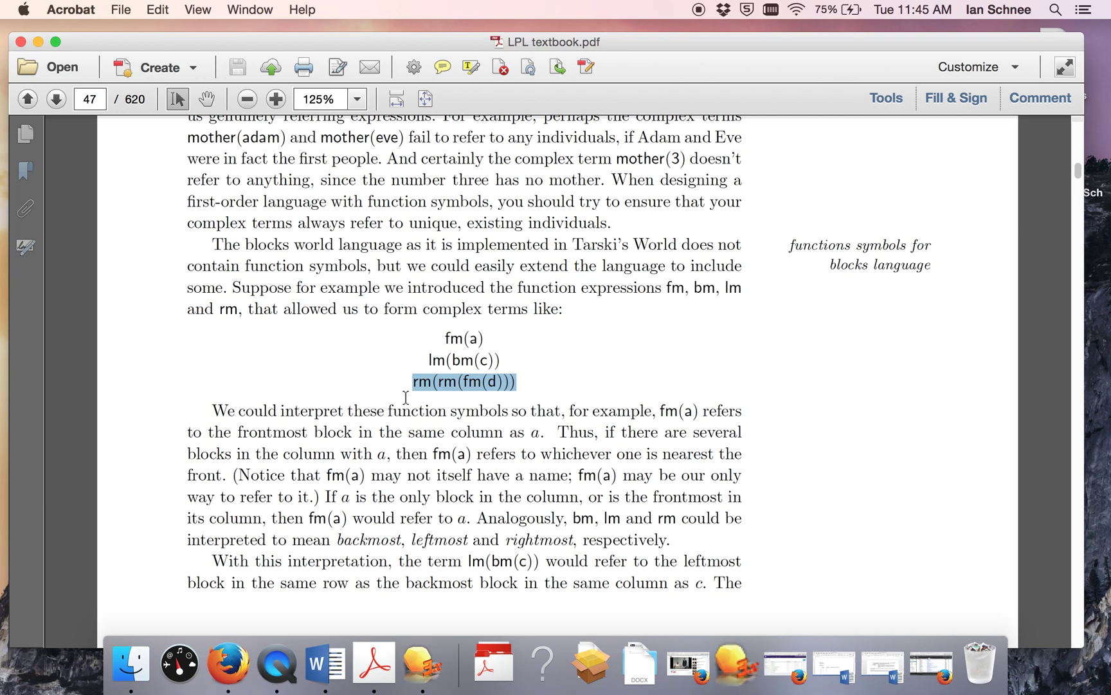
click(428, 489)
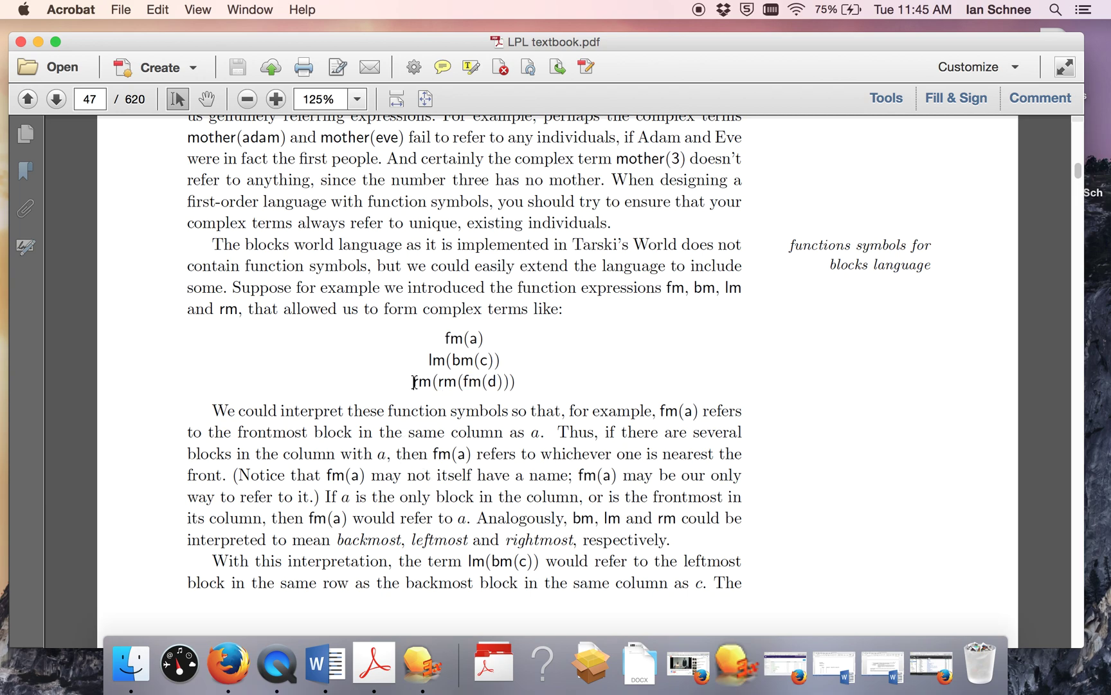
drag(413, 382, 453, 388)
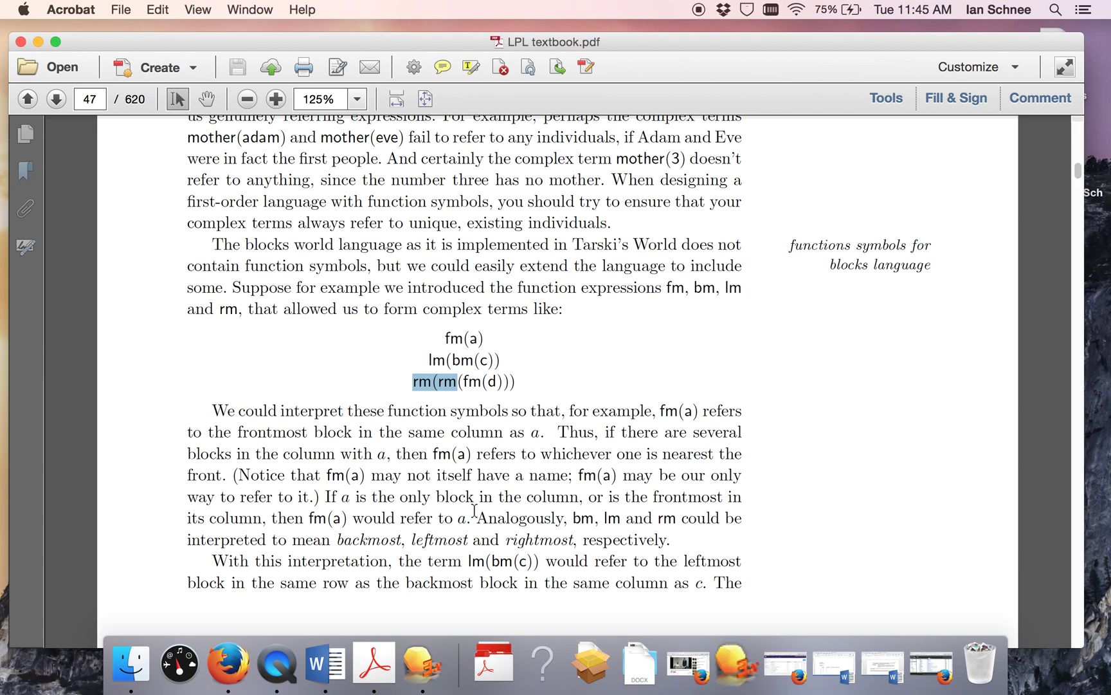
click(325, 494)
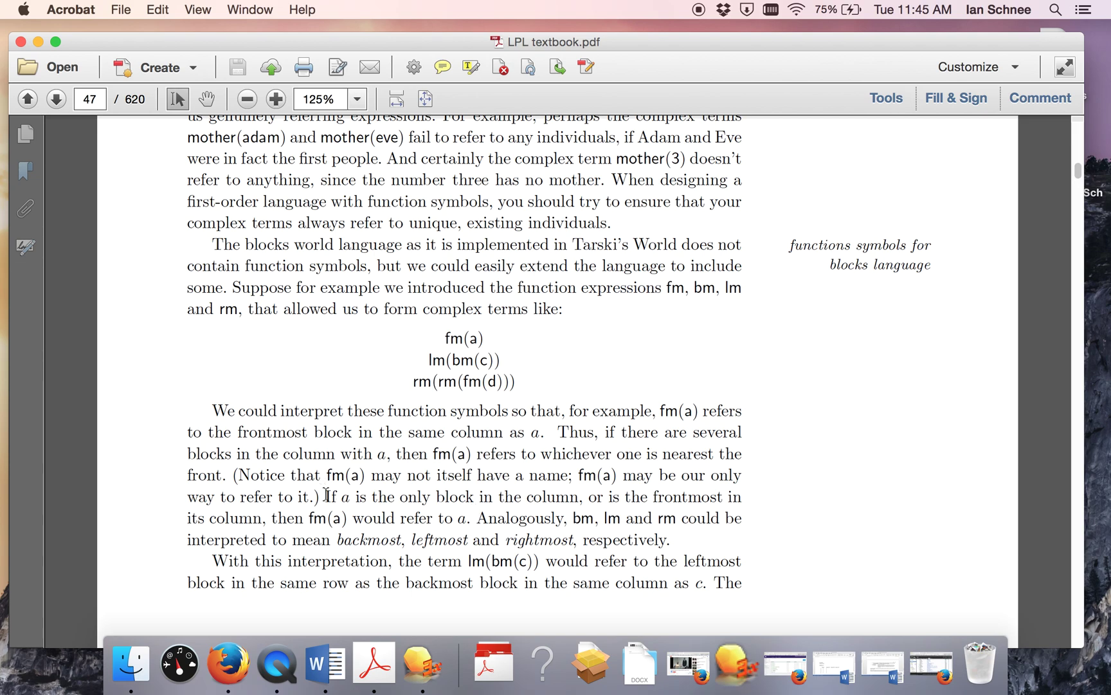
mouse_move(326, 494)
mouse_down()
mouse_move(532, 507)
mouse_move(336, 524)
mouse_up()
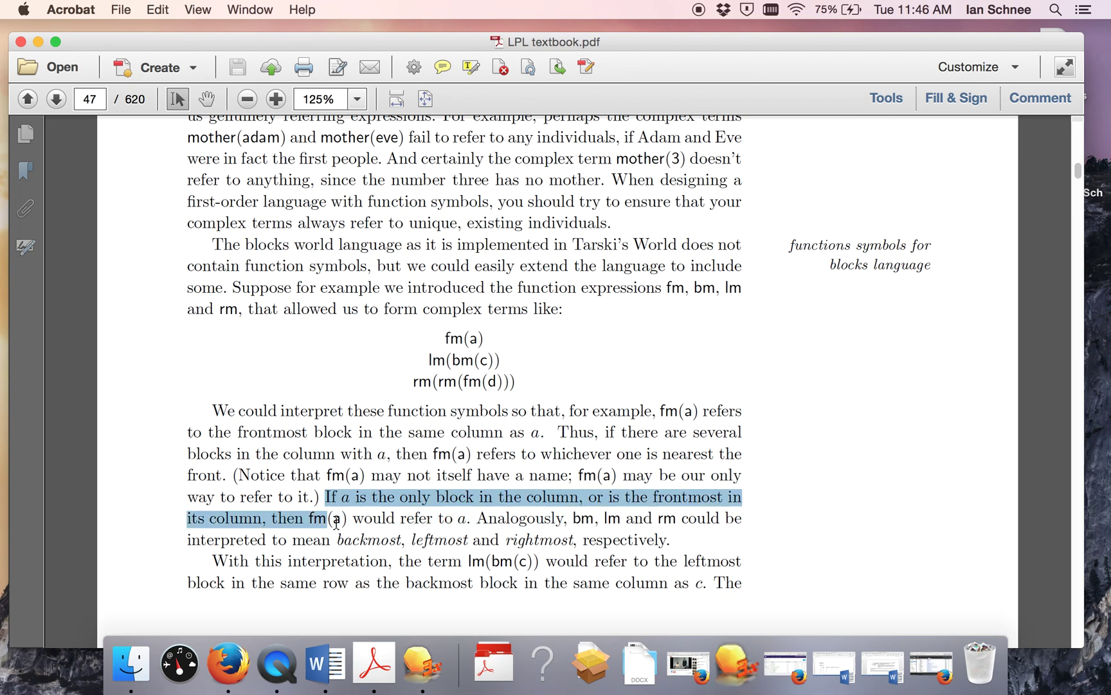
drag(337, 524, 468, 525)
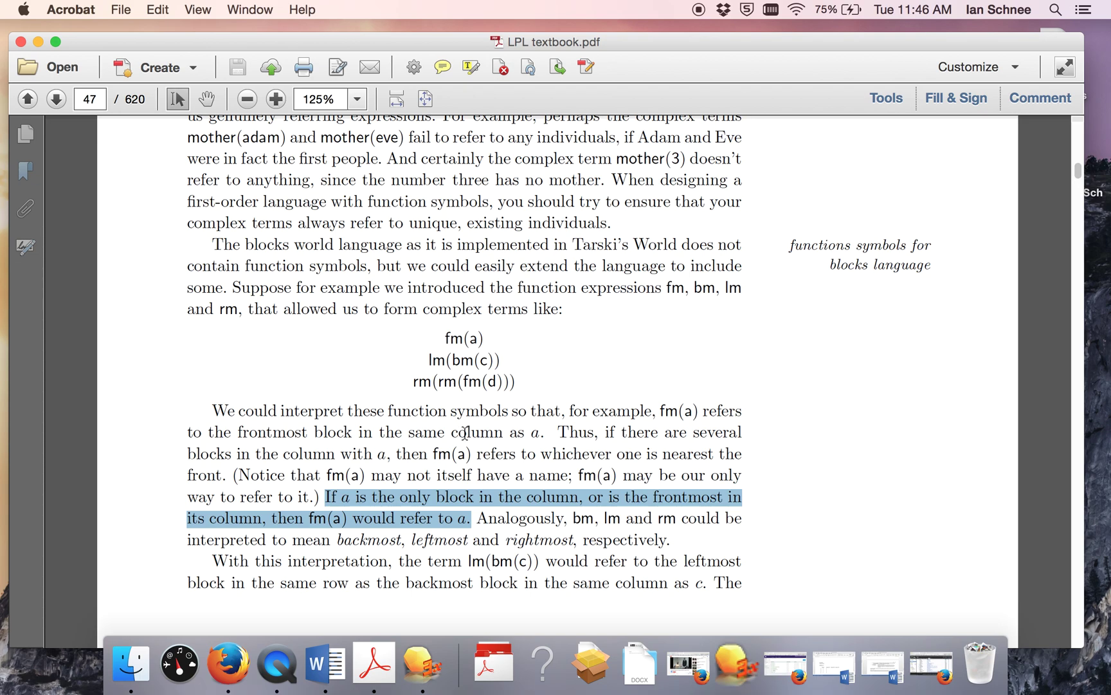
click(432, 480)
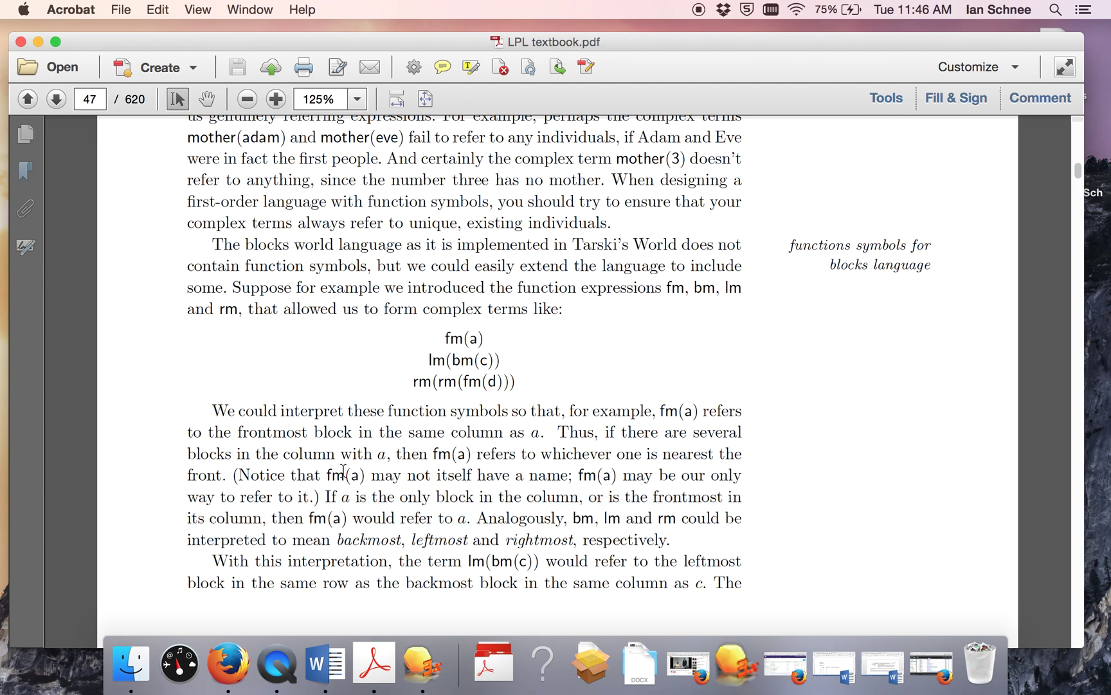
drag(328, 473, 568, 476)
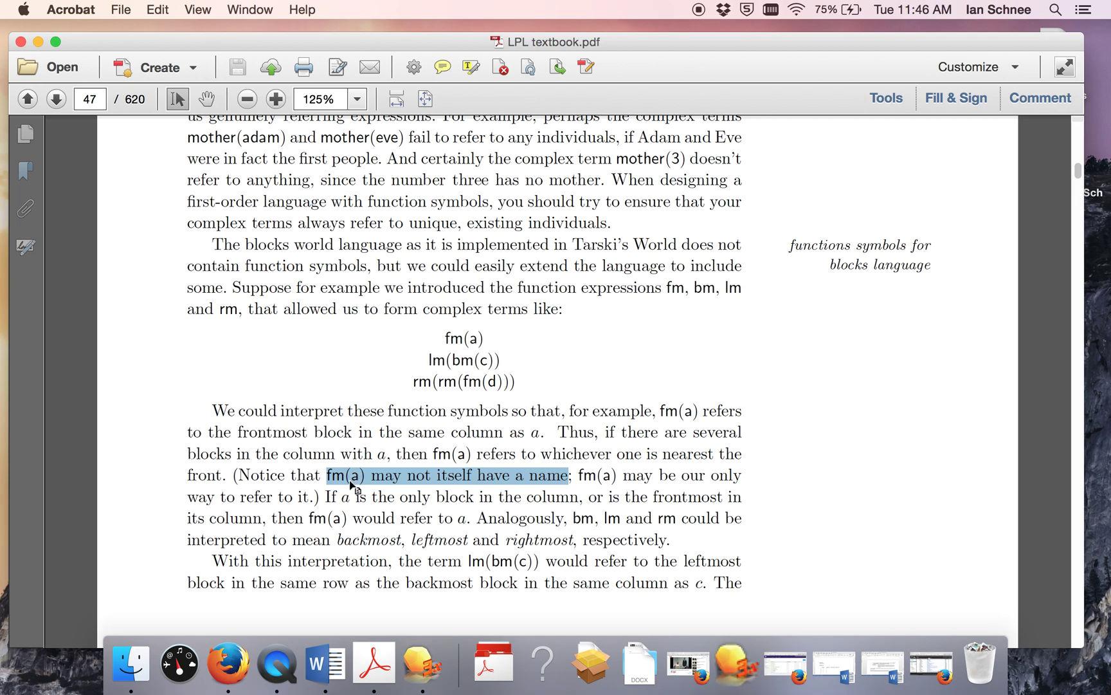
click(328, 515)
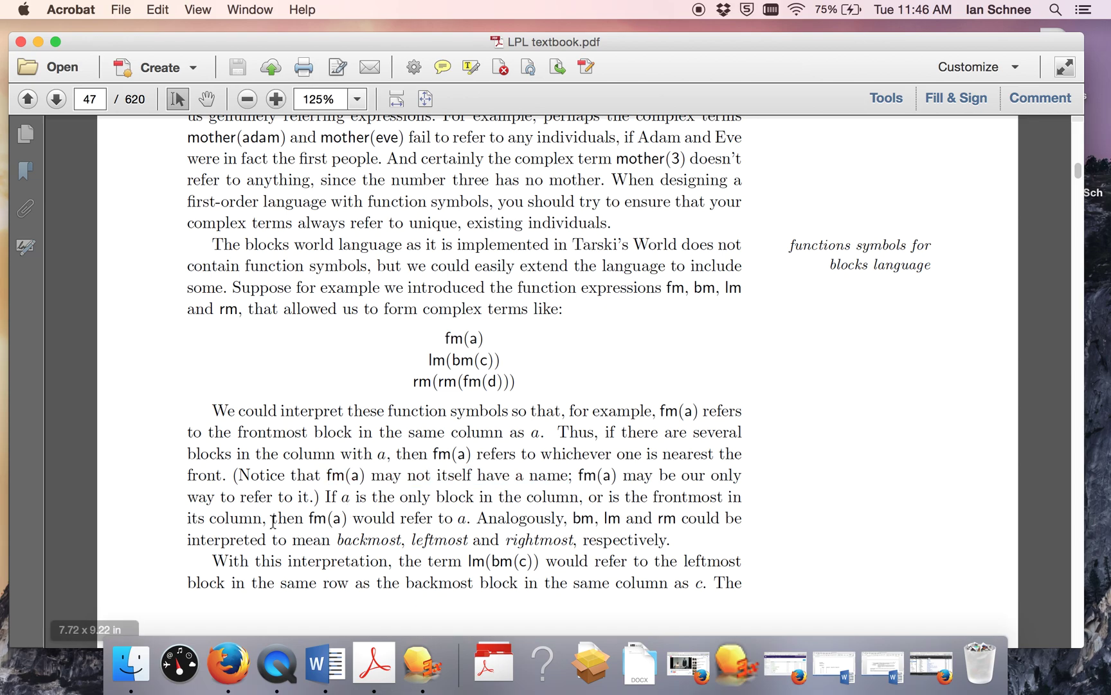
scroll(274, 520, down, 2)
scroll(267, 515, down, 3)
scroll(269, 519, down, 3)
scroll(270, 518, down, 1)
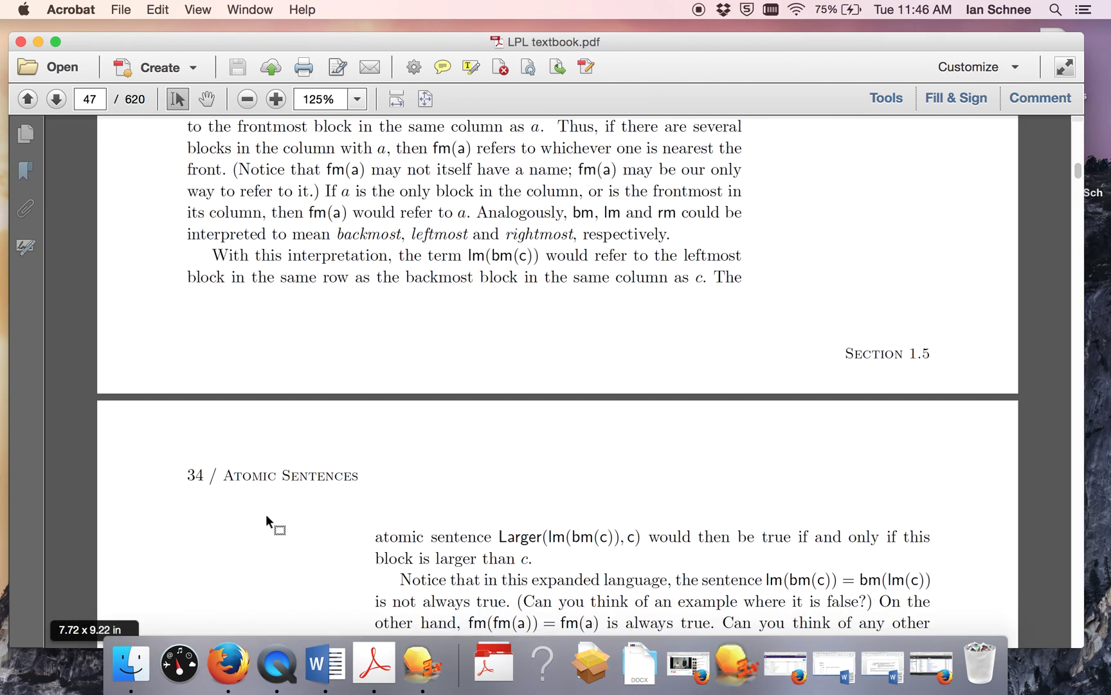
scroll(266, 514, down, 4)
scroll(265, 512, down, 3)
scroll(268, 516, down, 6)
scroll(270, 518, down, 3)
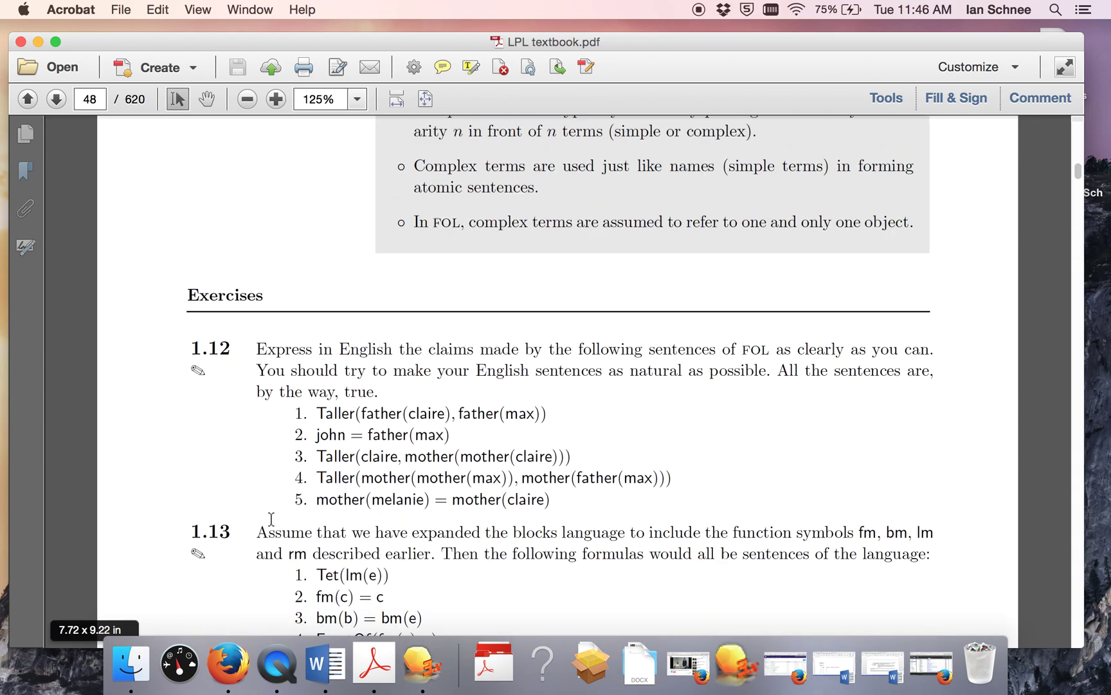
scroll(267, 516, down, 2)
scroll(265, 515, down, 1)
scroll(265, 518, down, 2)
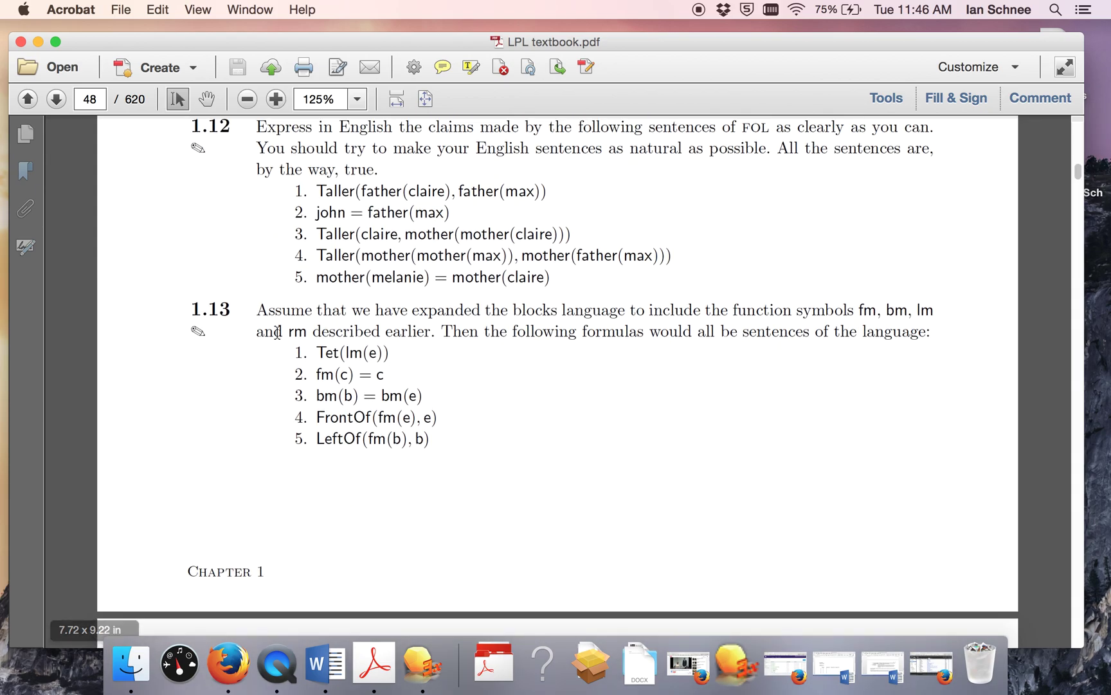
scroll(295, 434, down, 3)
scroll(289, 432, down, 2)
scroll(288, 432, down, 4)
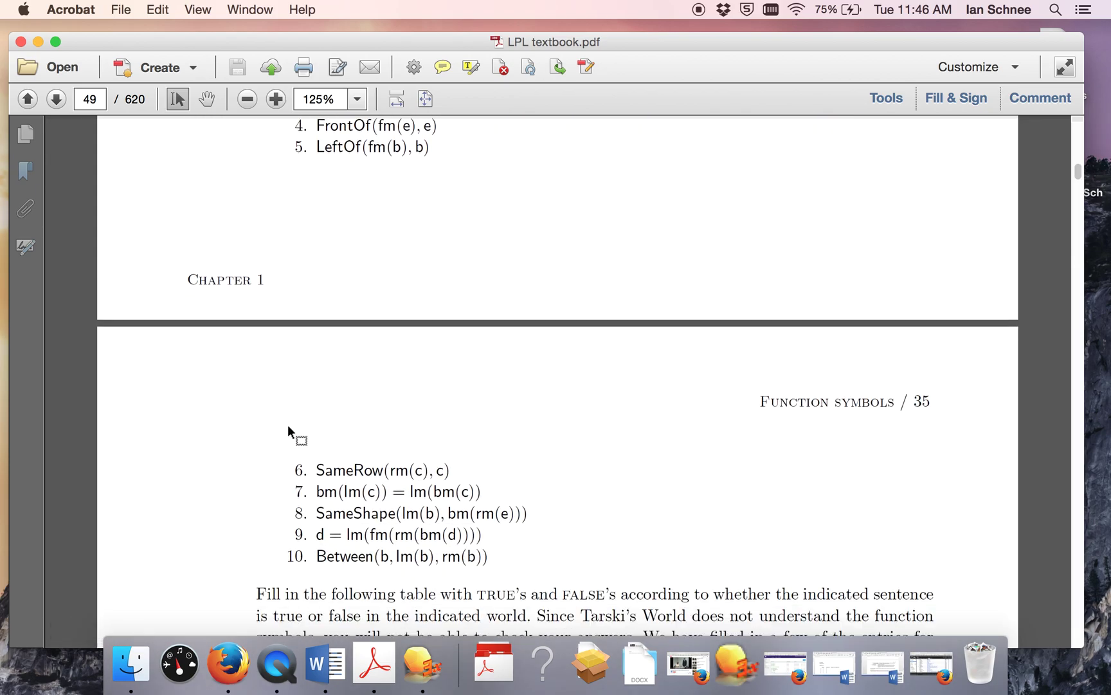
scroll(290, 430, down, 2)
scroll(291, 431, down, 1)
scroll(295, 432, down, 4)
scroll(295, 432, down, 4)
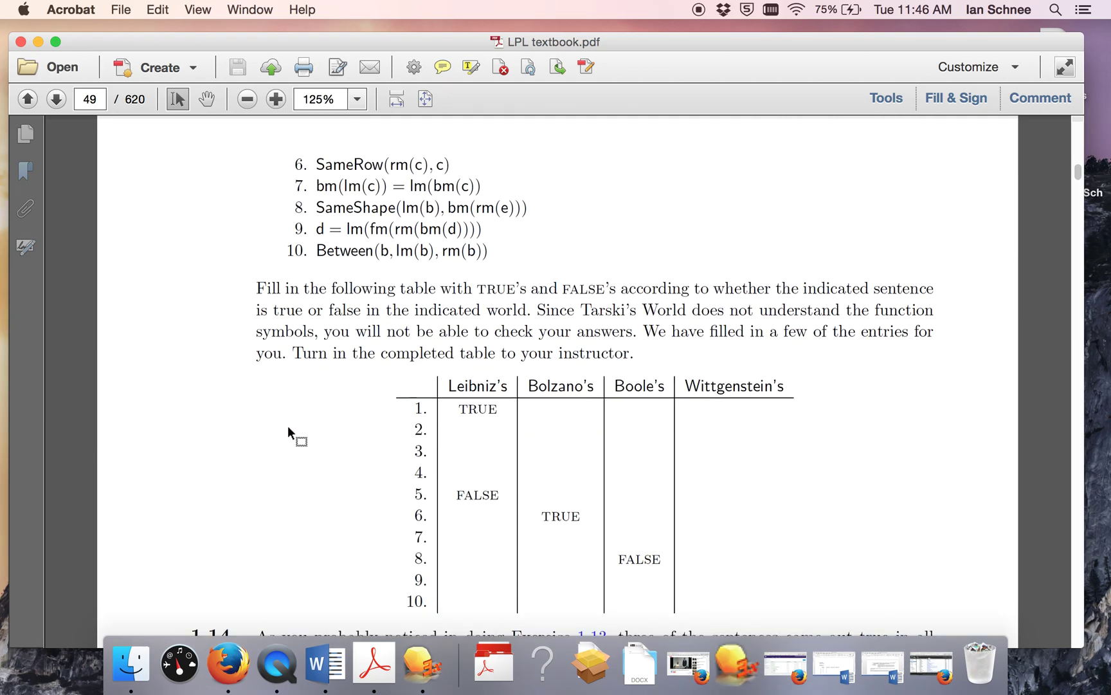
scroll(290, 434, down, 2)
scroll(289, 434, up, 7)
scroll(292, 434, up, 10)
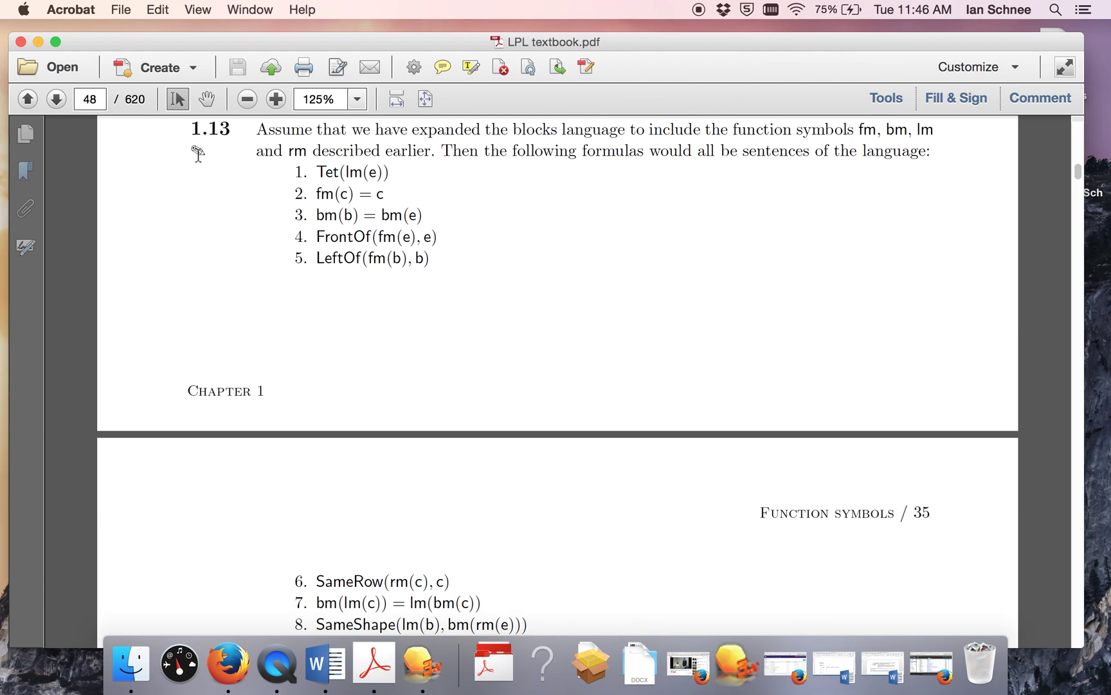
Step: Select the Exercise 1.13 note and the table headings from Leibniz's to Wittgenstein's worlds
click(198, 152)
scroll(228, 448, down, 1)
scroll(227, 448, down, 1)
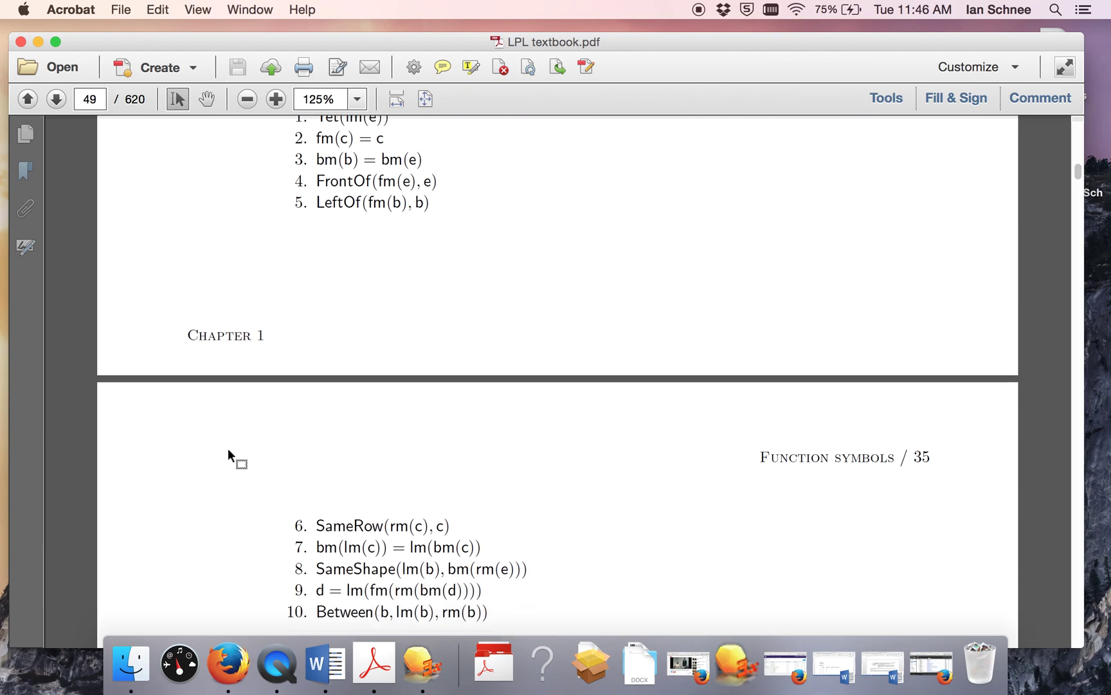
scroll(228, 448, down, 2)
scroll(227, 448, down, 3)
scroll(228, 448, down, 2)
scroll(227, 448, down, 1)
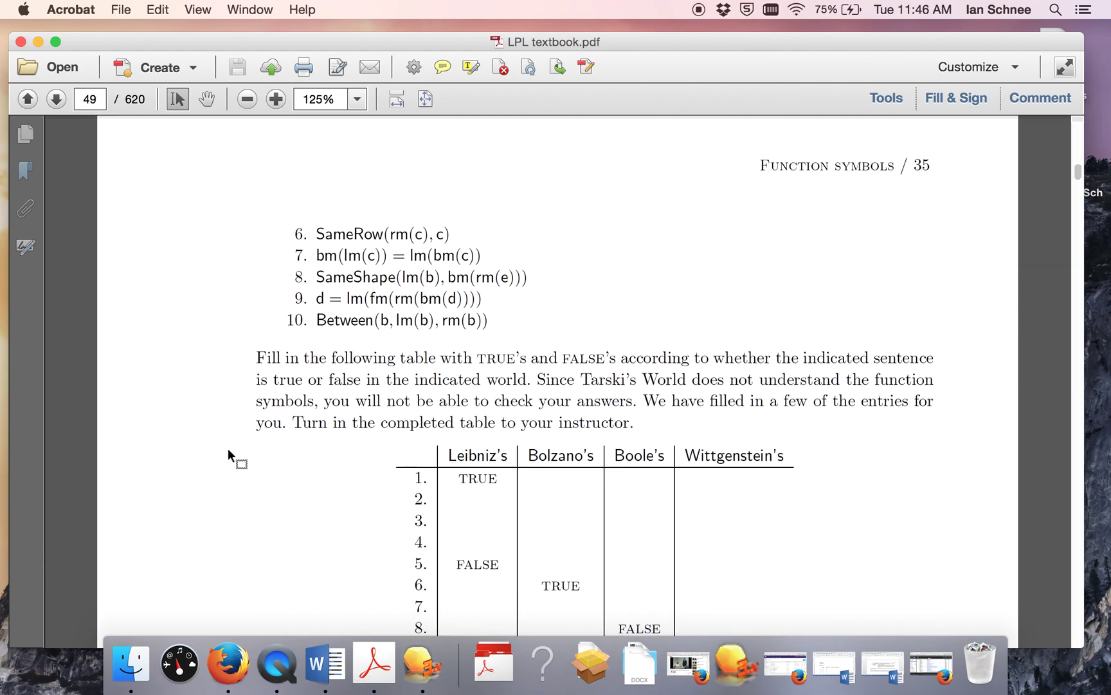
scroll(227, 448, down, 2)
scroll(225, 446, down, 1)
scroll(225, 446, down, 2)
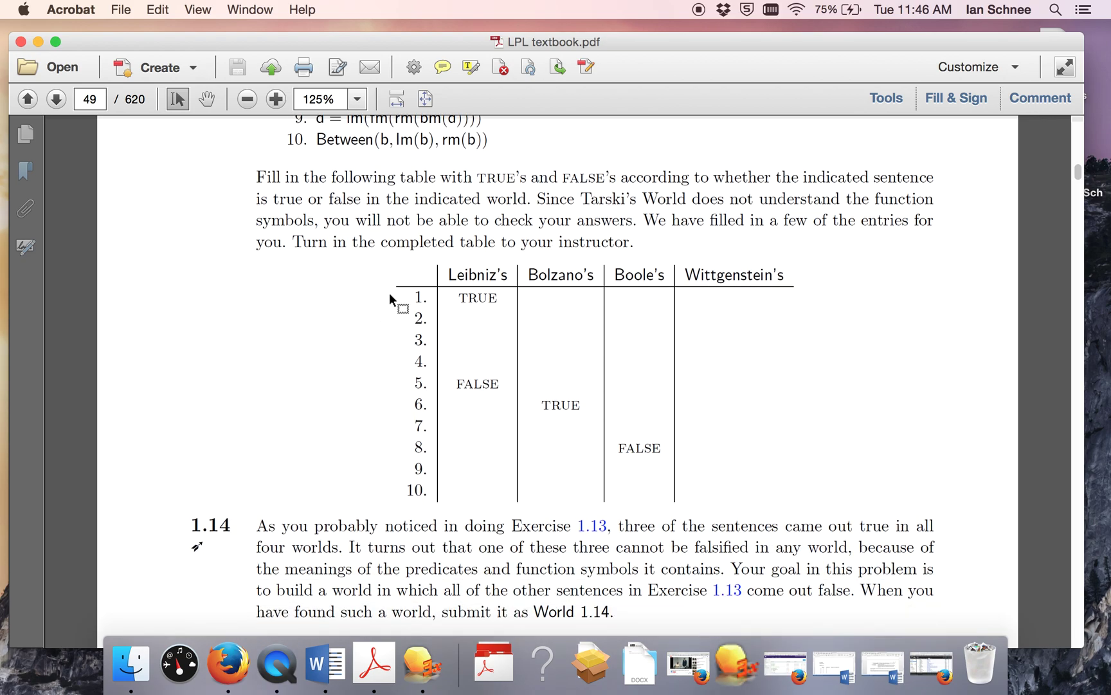
drag(445, 277, 730, 284)
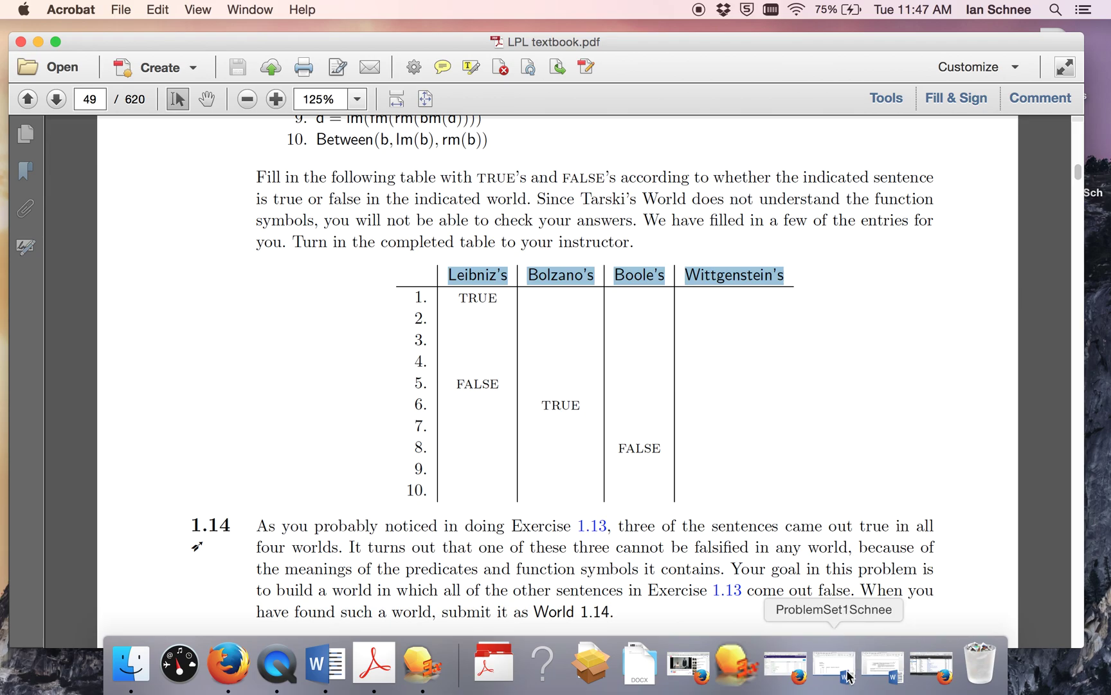
click(883, 667)
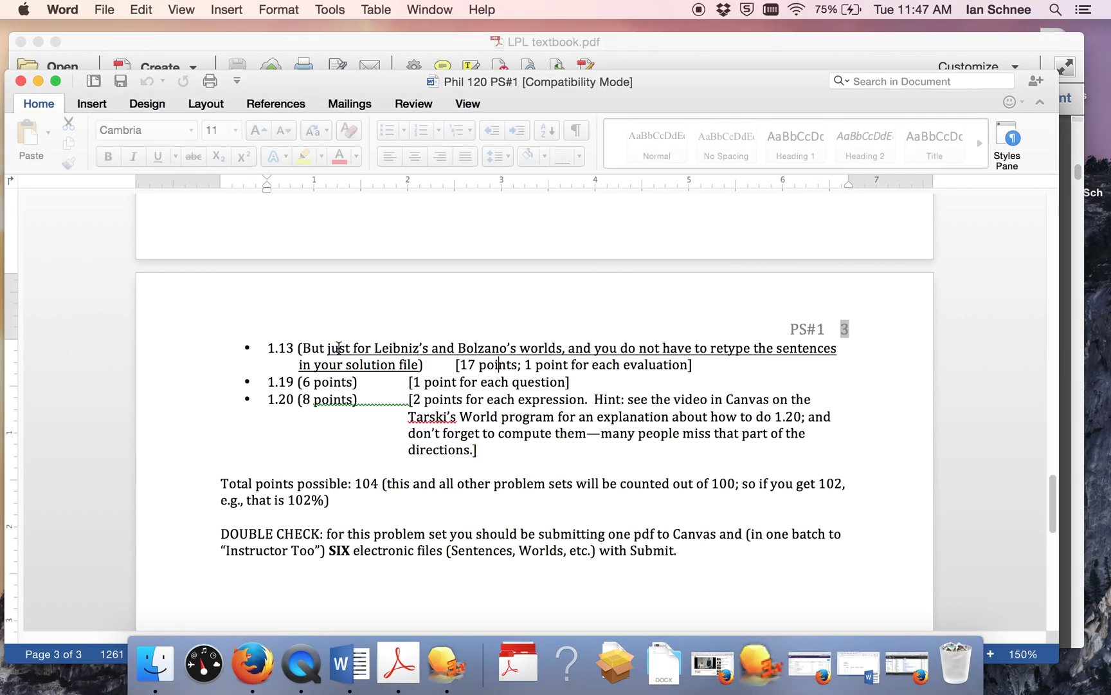
click(359, 346)
drag(371, 346, 518, 347)
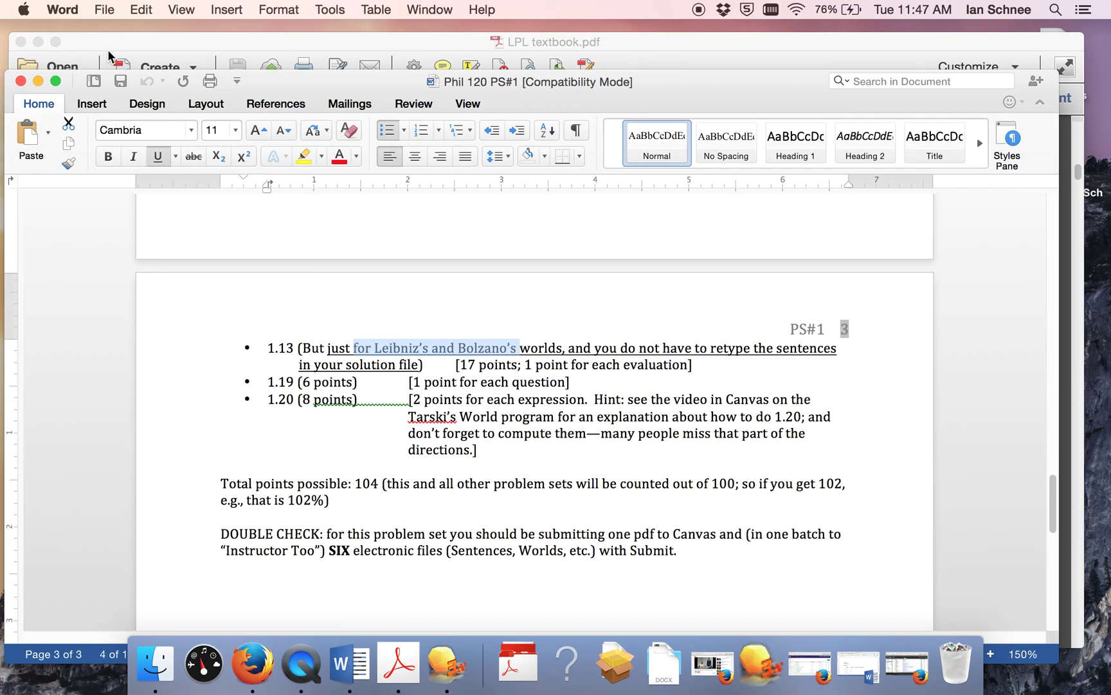
drag(108, 40, 118, 34)
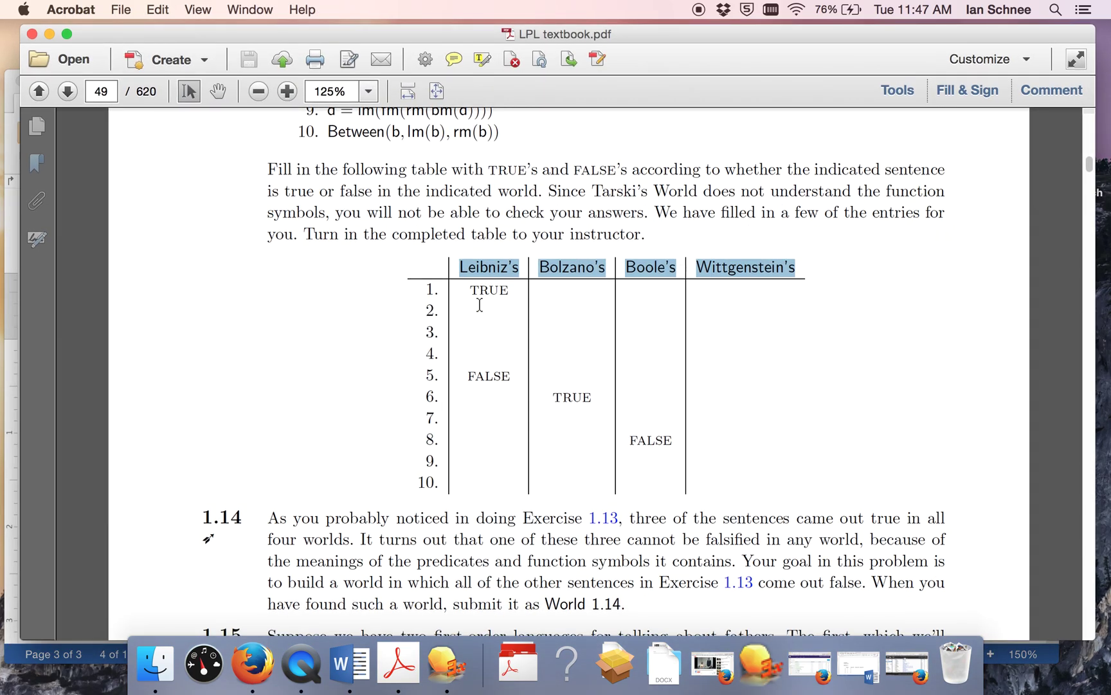
click(480, 305)
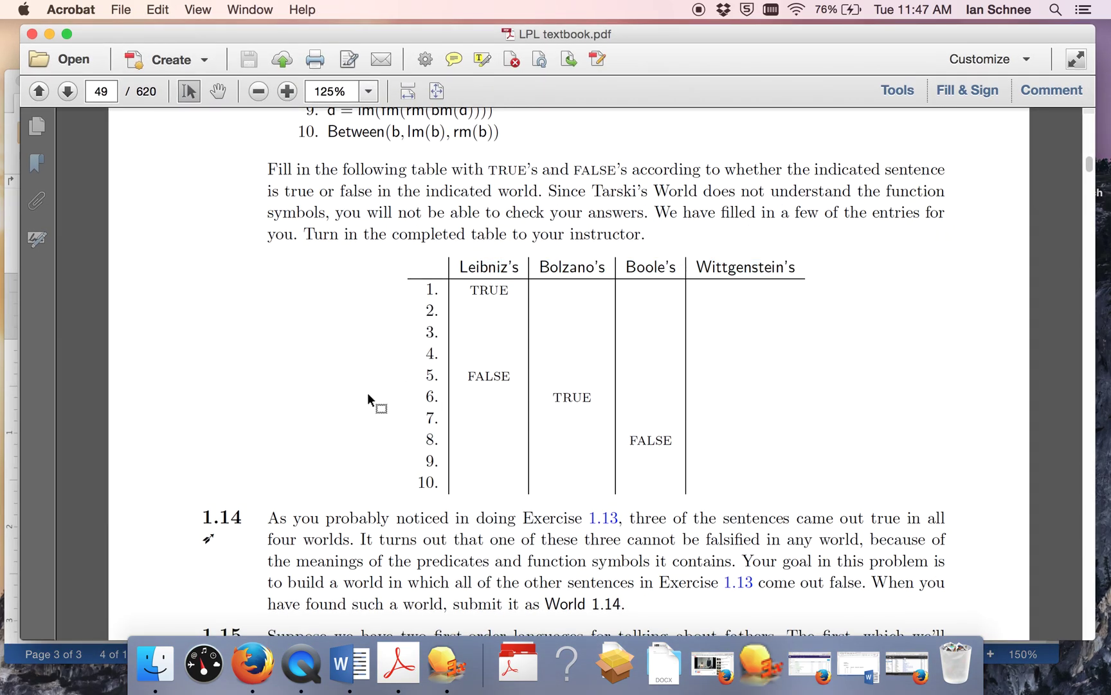
Step: Add a new numbered line after row 9 in the Exercise 1.13 answer list
click(871, 676)
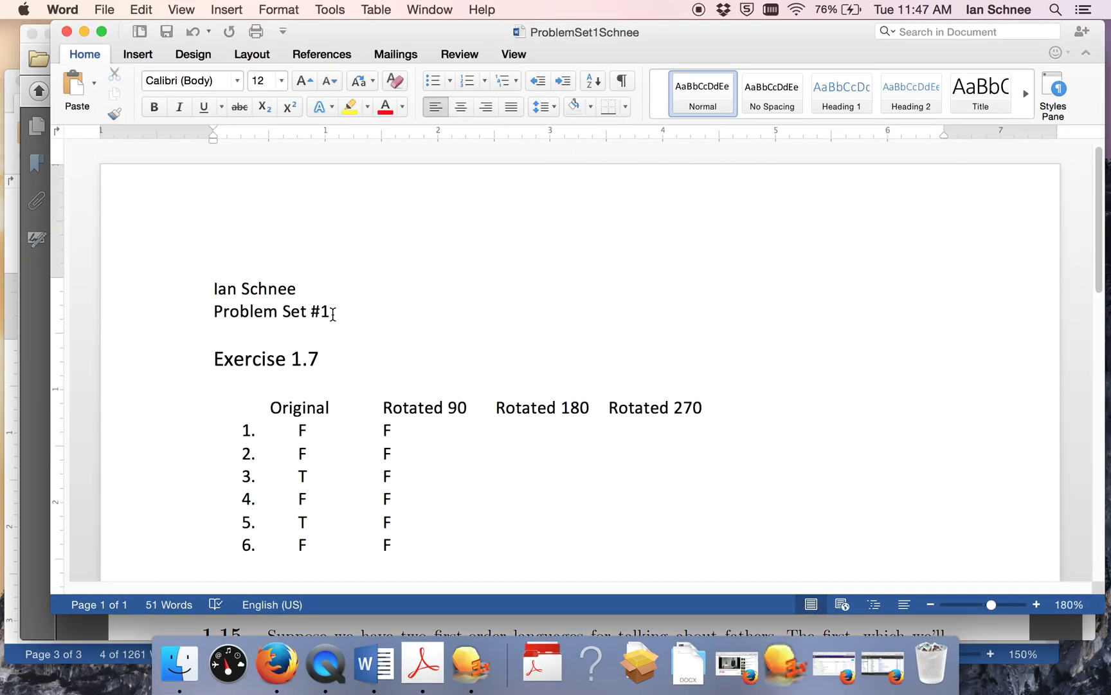
drag(333, 312, 201, 280)
scroll(218, 348, down, 1)
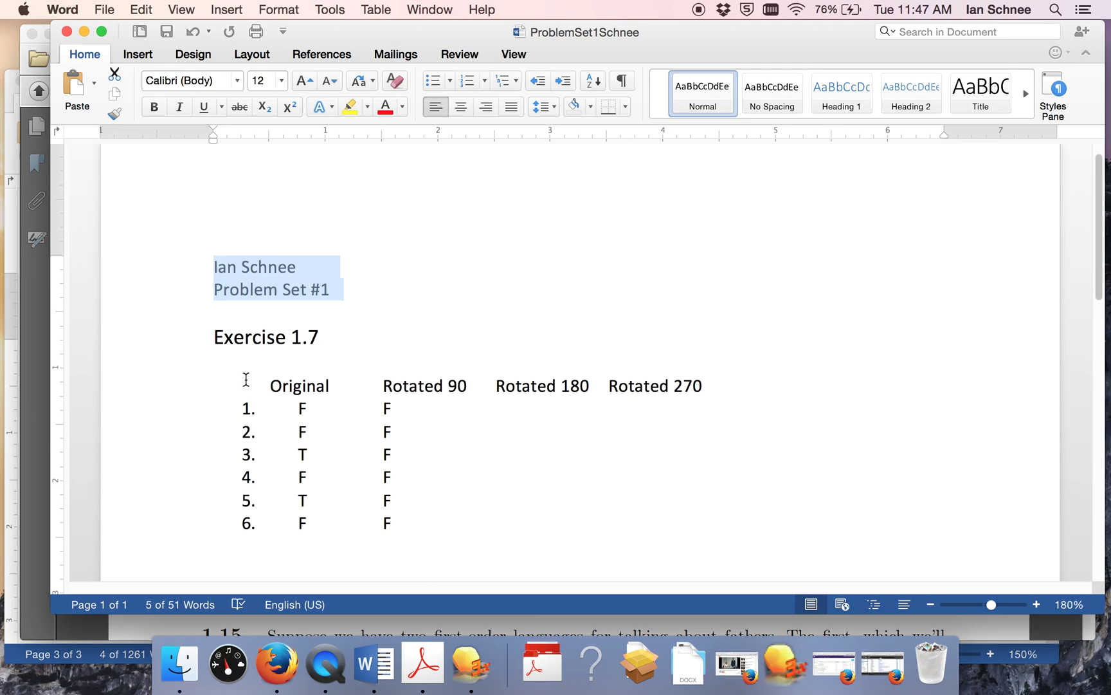
scroll(247, 379, down, 4)
scroll(244, 385, down, 1)
scroll(261, 386, down, 2)
scroll(300, 389, down, 1)
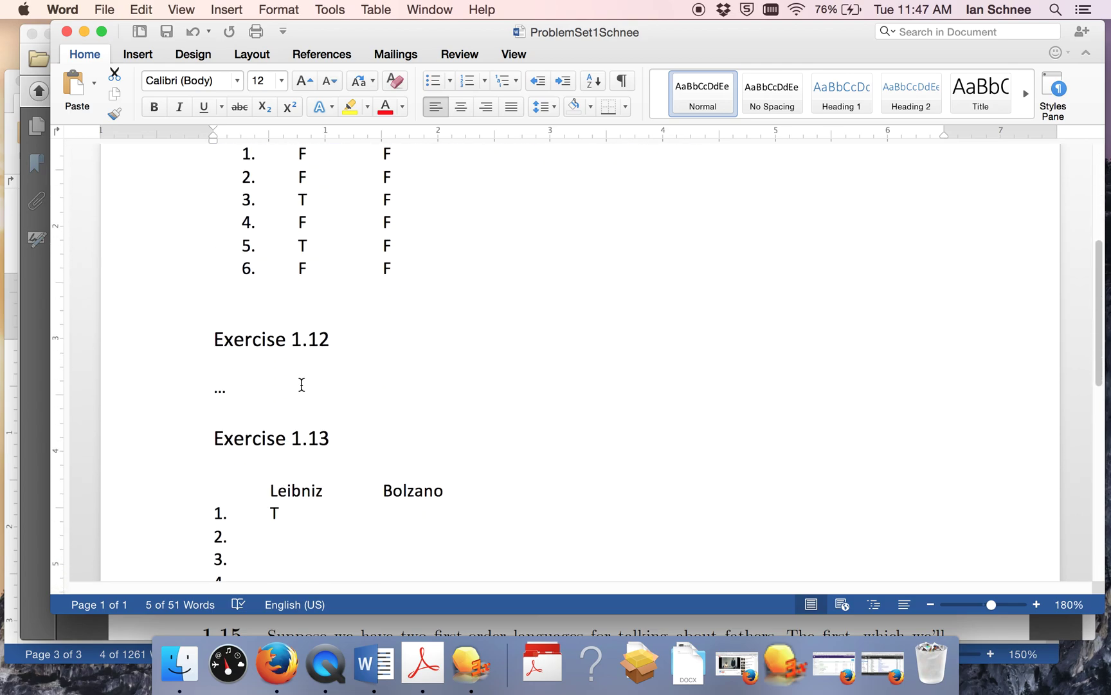
scroll(299, 388, down, 3)
scroll(295, 397, down, 1)
scroll(295, 398, down, 1)
scroll(287, 469, down, 1)
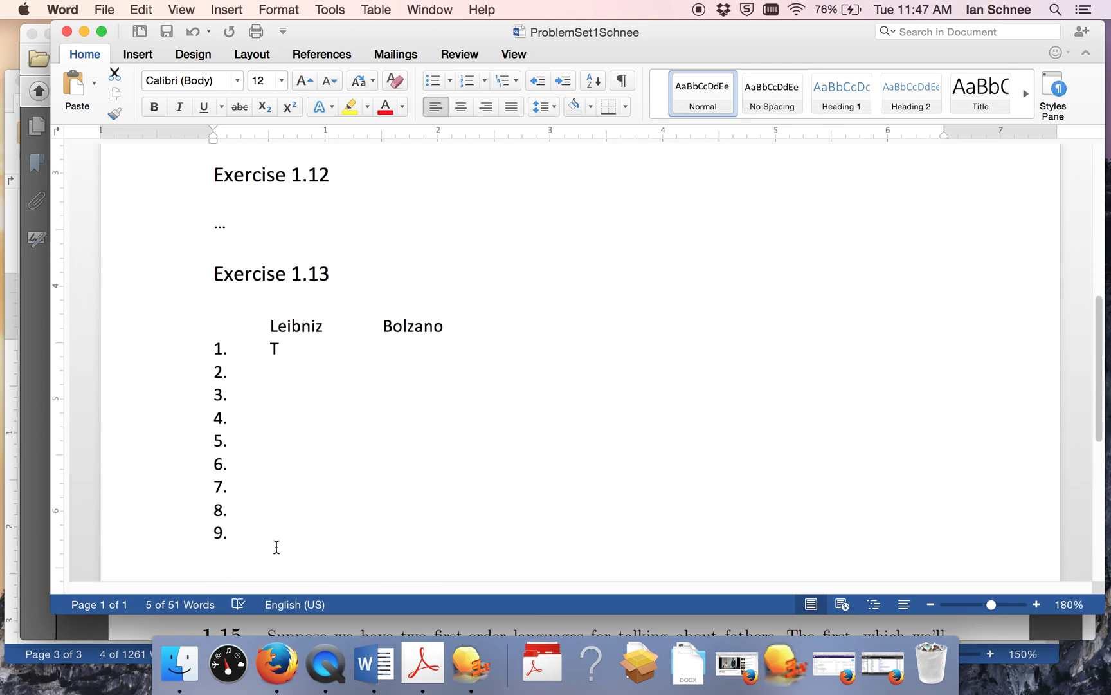
click(293, 518)
key(Return)
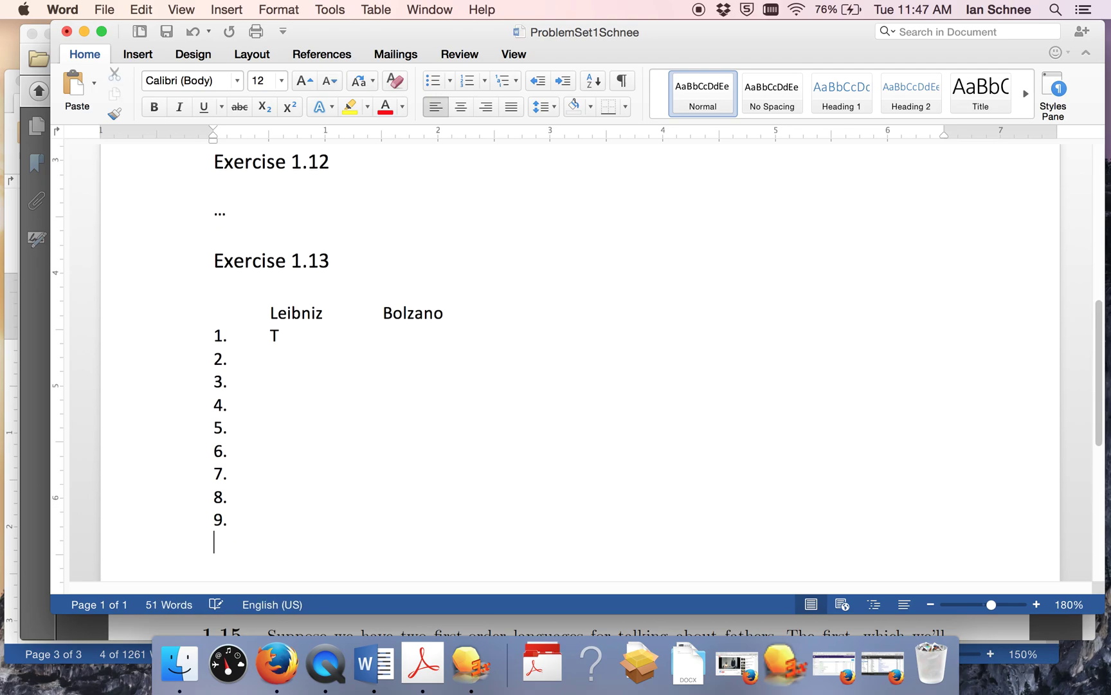
text(10)
key(Down)
key(Down)
Step: Remove the extra row 10 and enter F under Leibniz on row 5
click(36, 539)
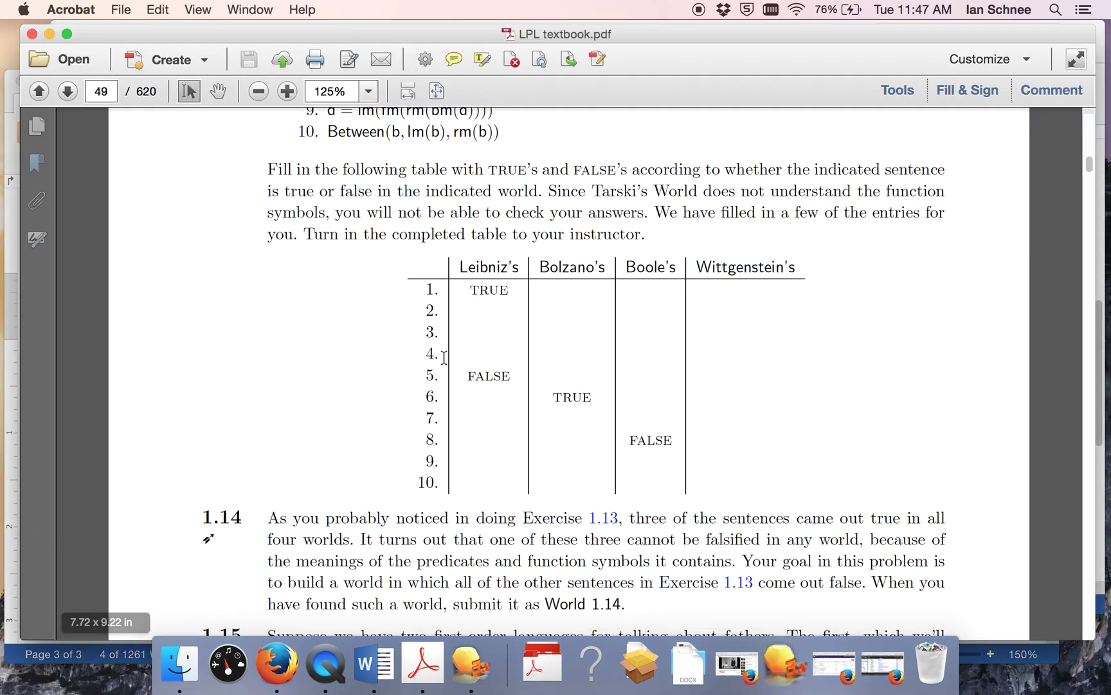
click(14, 553)
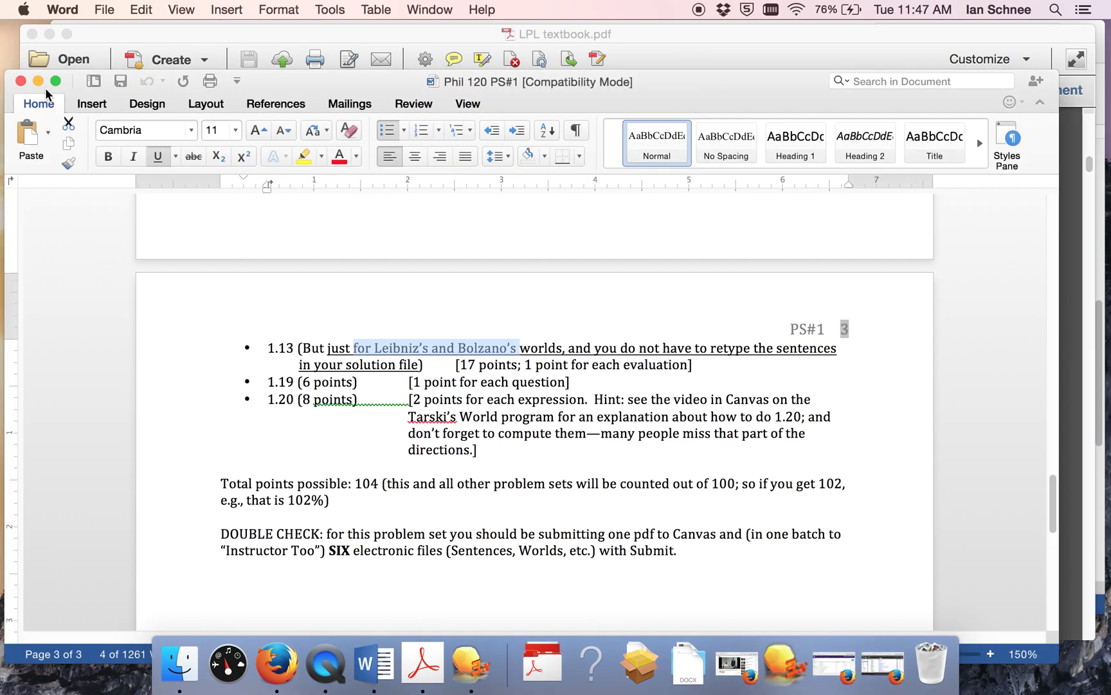
click(184, 36)
key(BackSpace)
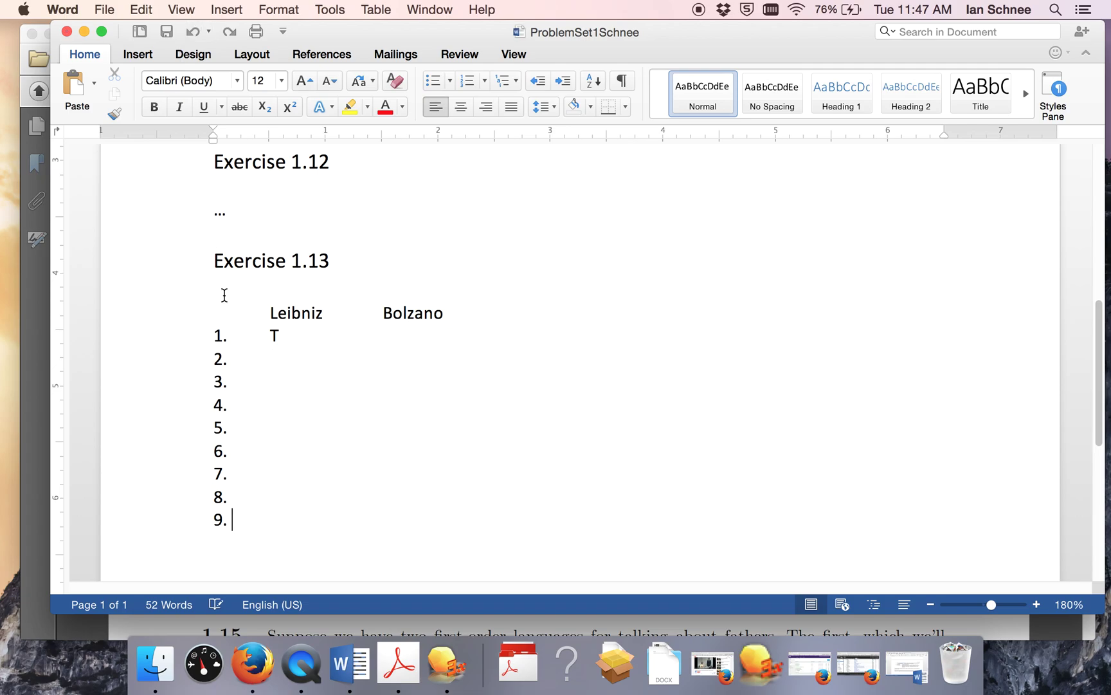
click(287, 406)
key(Tab)
text(F)
Step: Correct row 6's Bolzano entry by deleting the mistaken F, then return to row 2
click(83, 631)
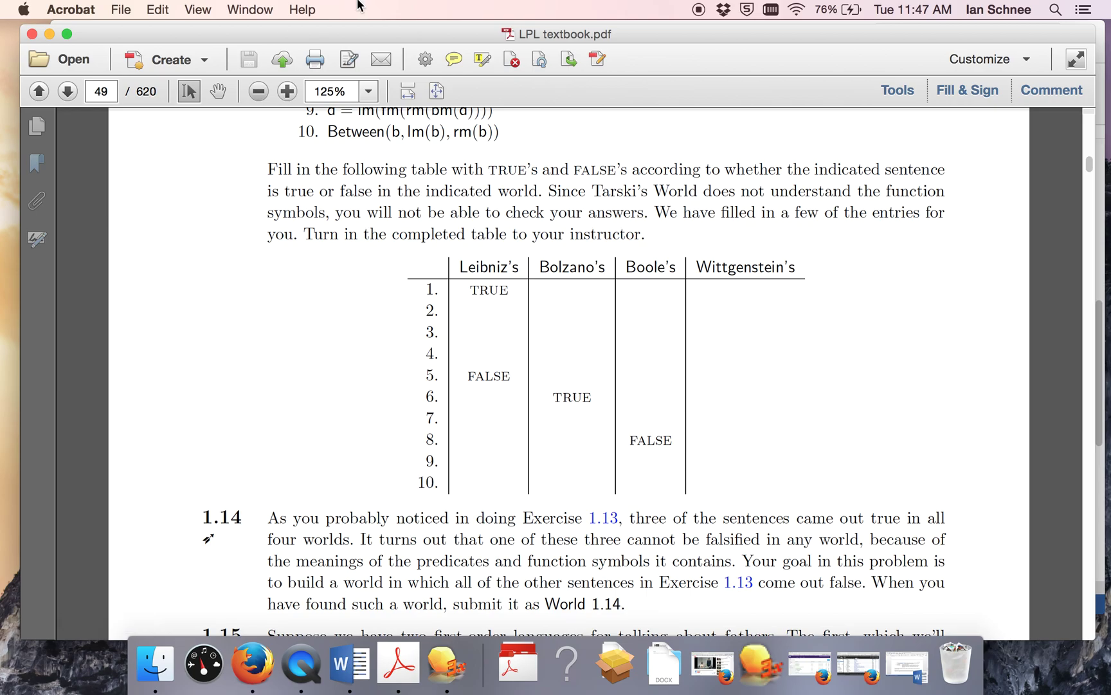
drag(383, 25, 364, 55)
click(406, 28)
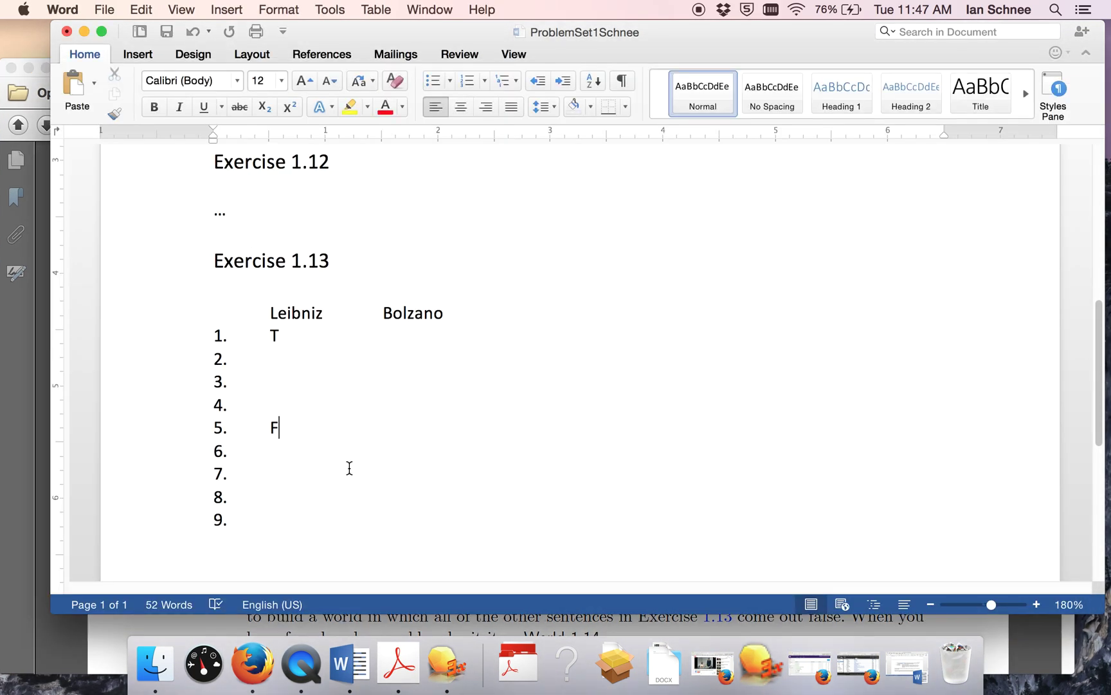
click(349, 454)
key(Tab)
text(F)
key(BackSpace)
text(T)
click(286, 356)
click(38, 360)
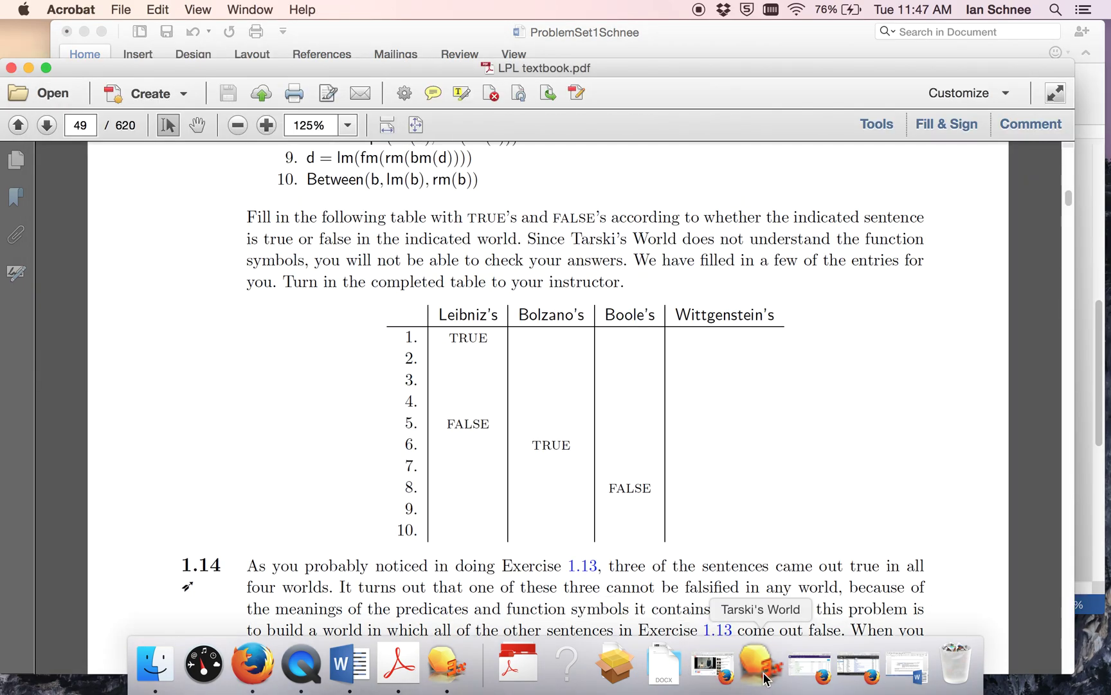
Step: Close Wittgenstein's World without saving and open Leibniz's World.wld
click(759, 664)
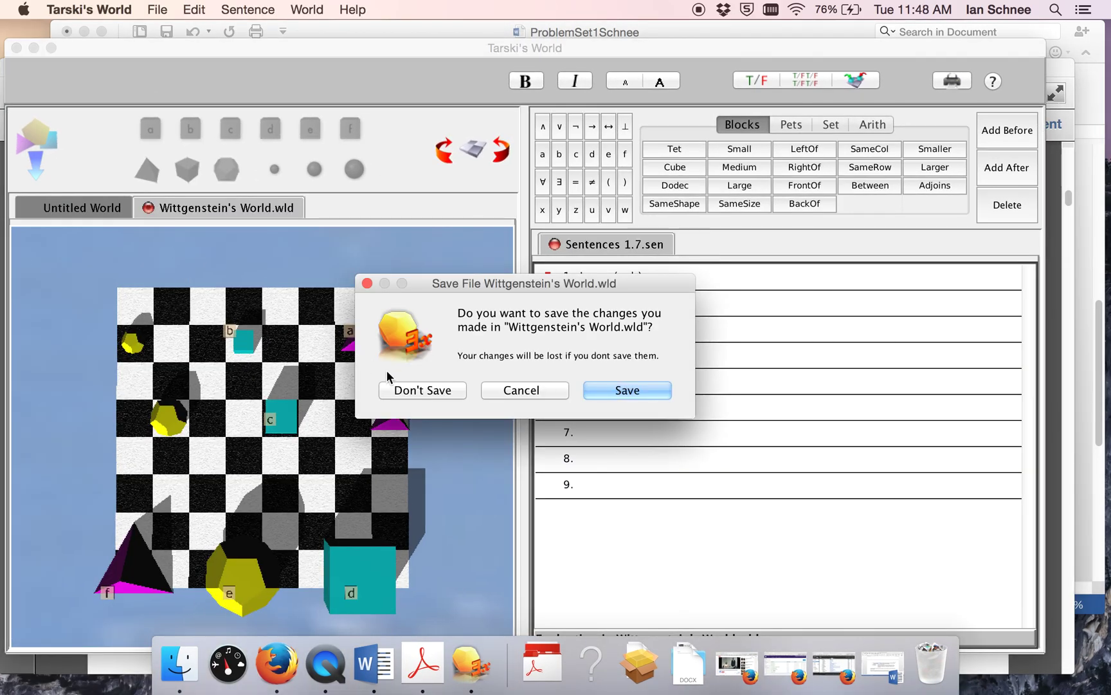
click(432, 388)
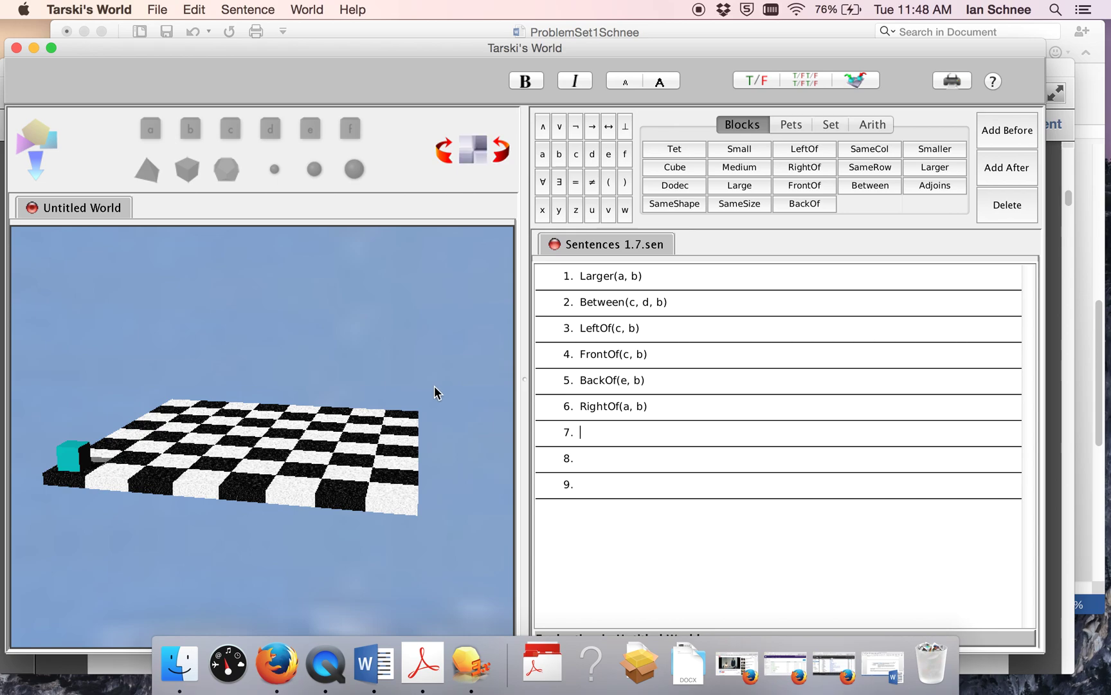
key(super+o)
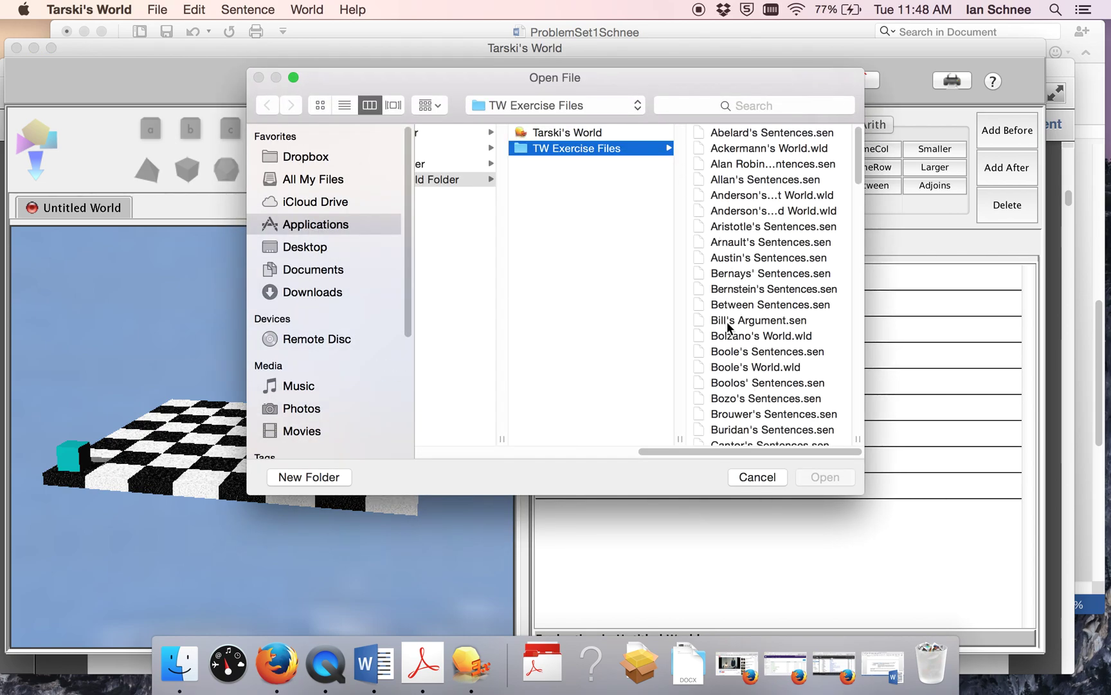
scroll(729, 331, down, 3)
scroll(728, 331, down, 2)
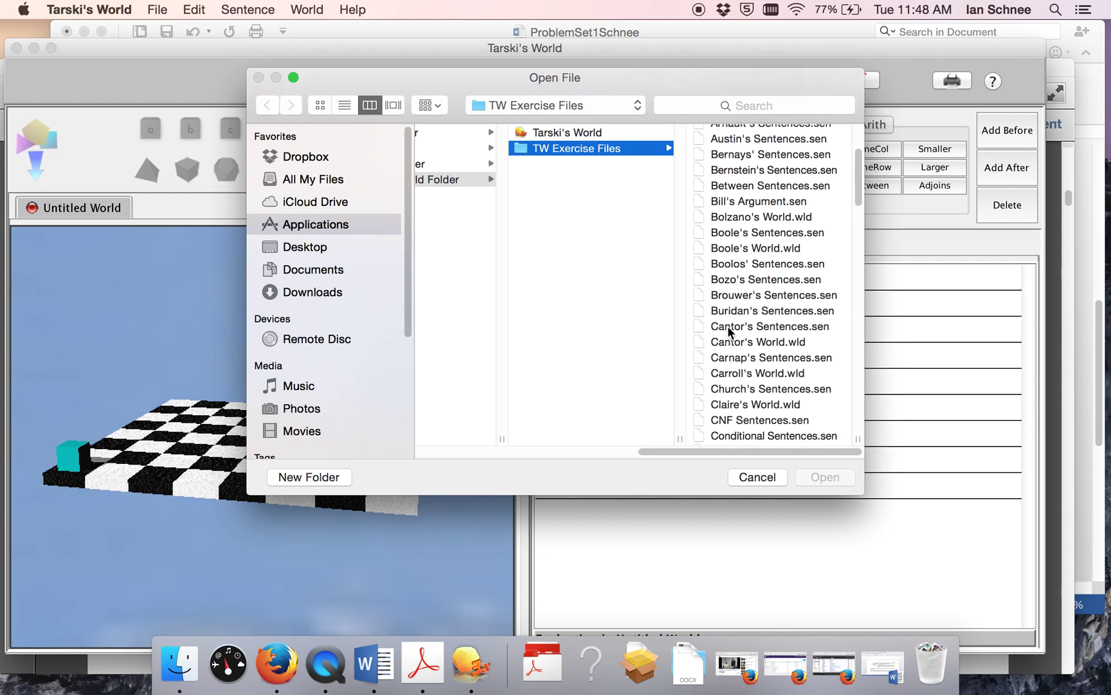
scroll(729, 331, down, 5)
scroll(728, 331, down, 3)
scroll(728, 331, down, 10)
scroll(728, 330, down, 1)
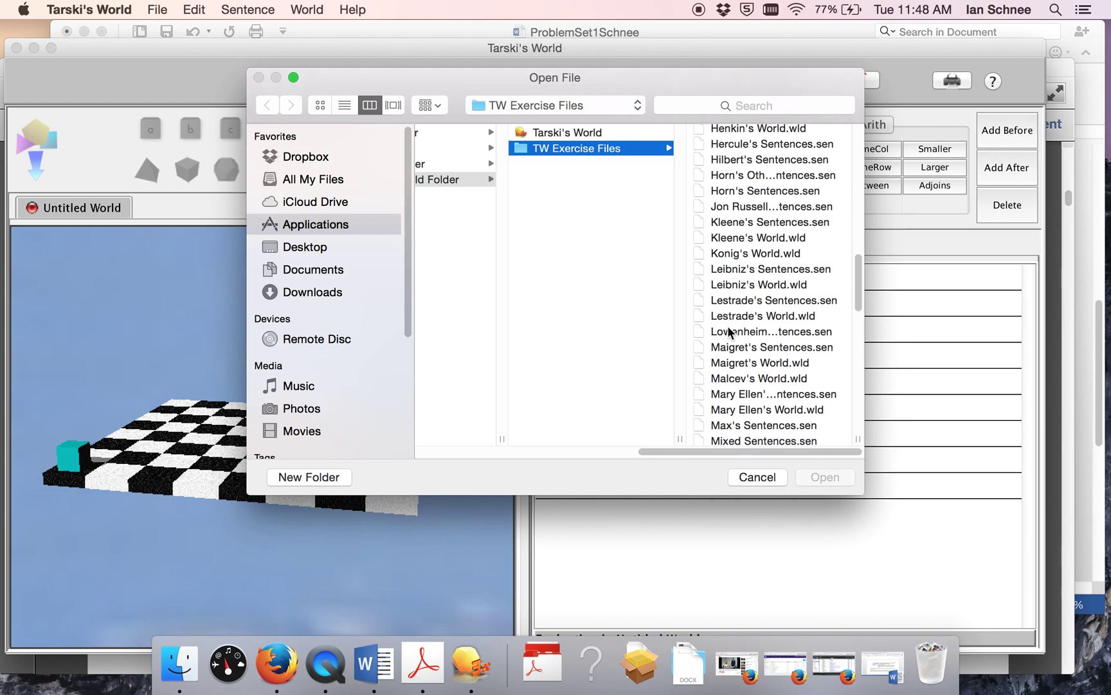
click(721, 290)
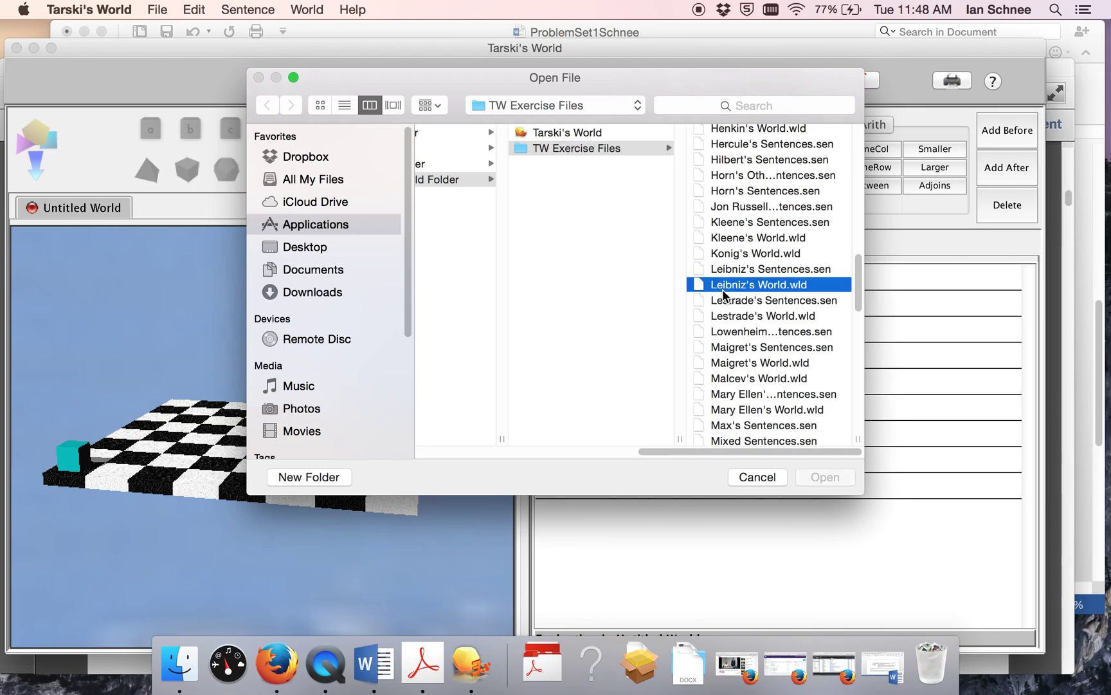
click(821, 477)
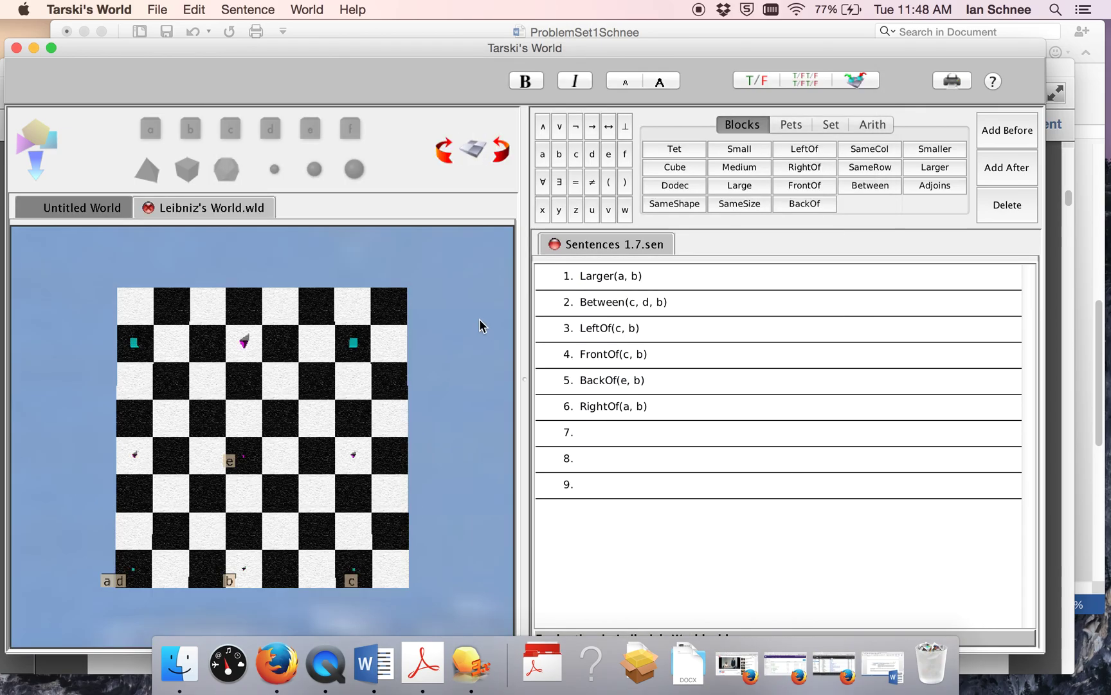
Step: Open Bolzano's World.wld, show Leibniz's World, and close Sentences 1.7.sen
key(super+o)
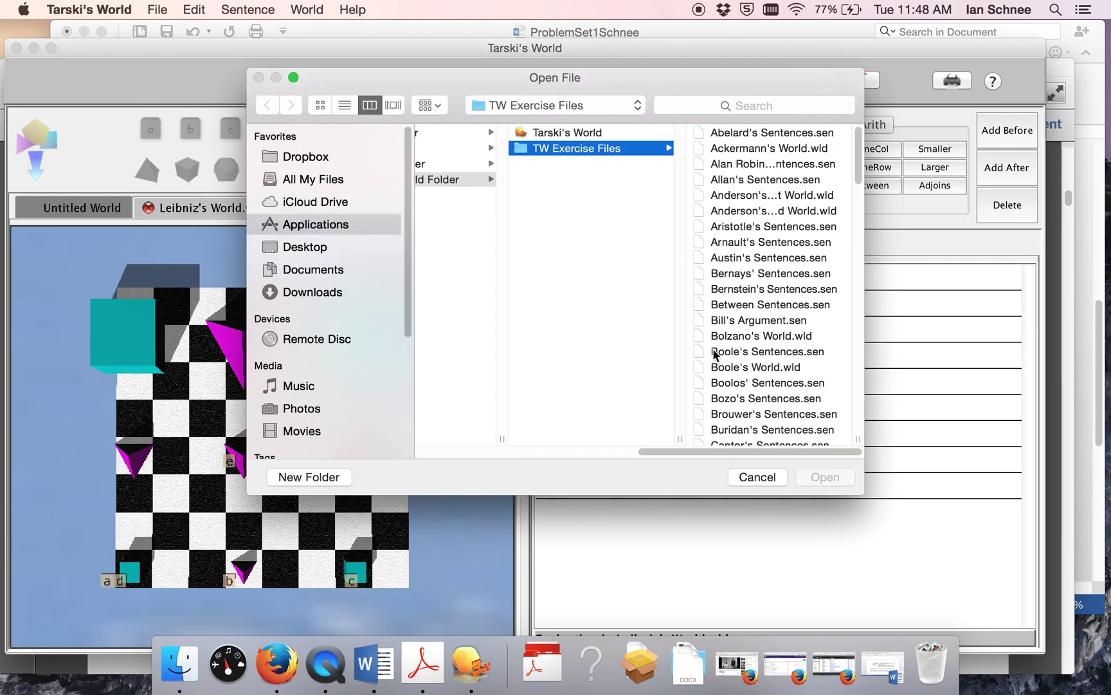
click(735, 337)
click(830, 477)
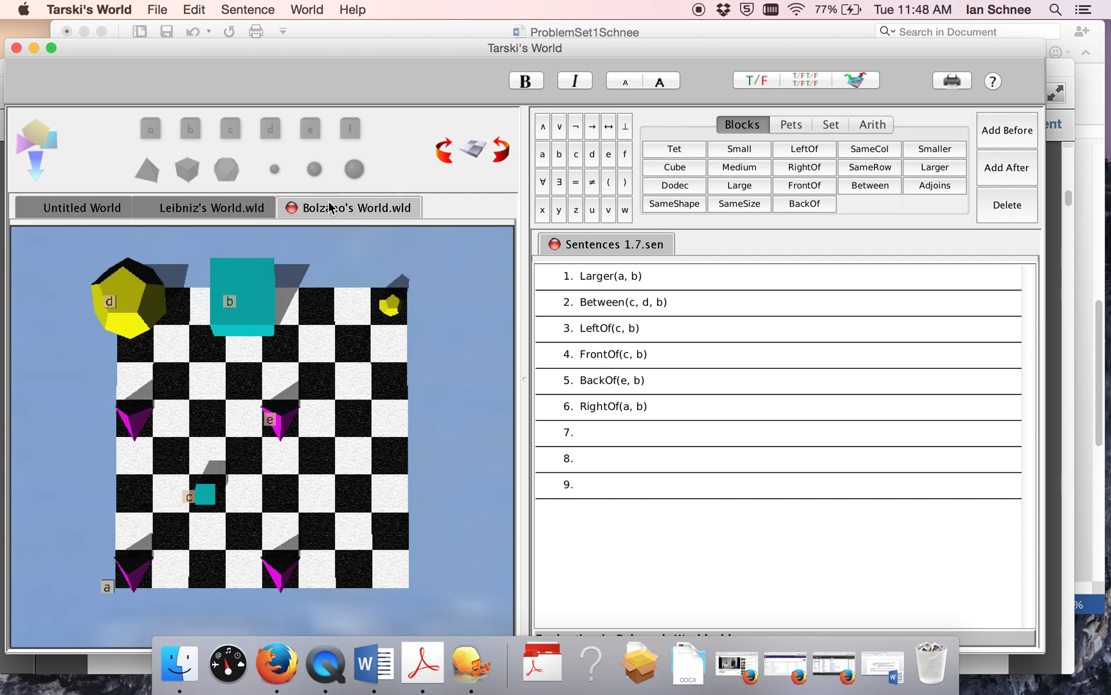
click(217, 208)
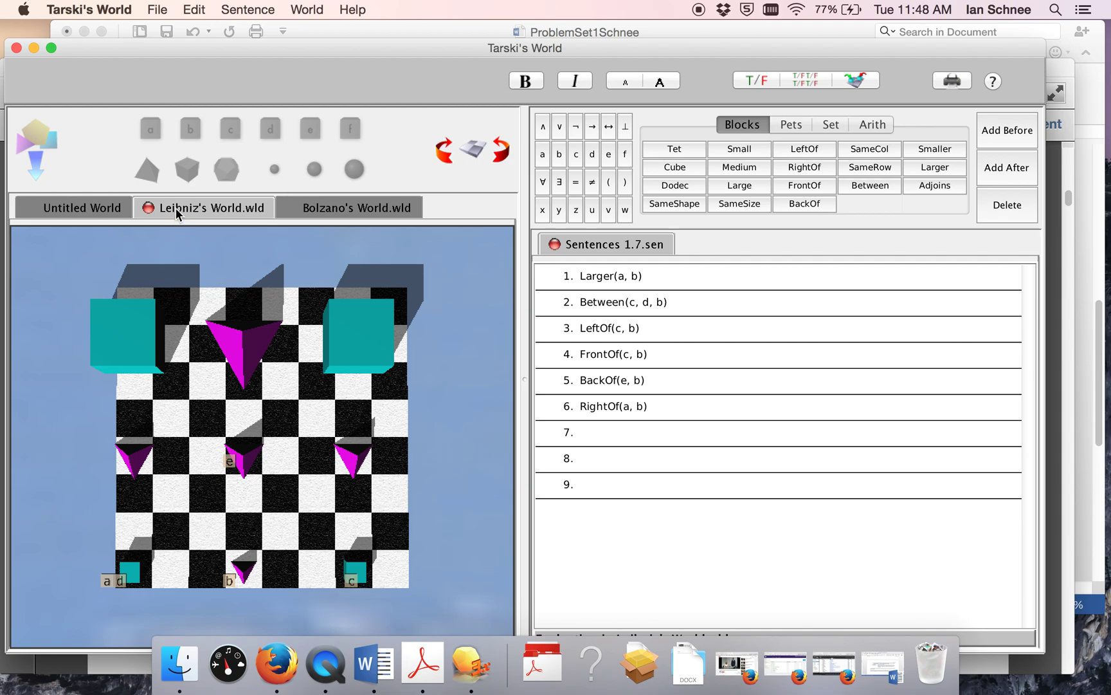
click(553, 244)
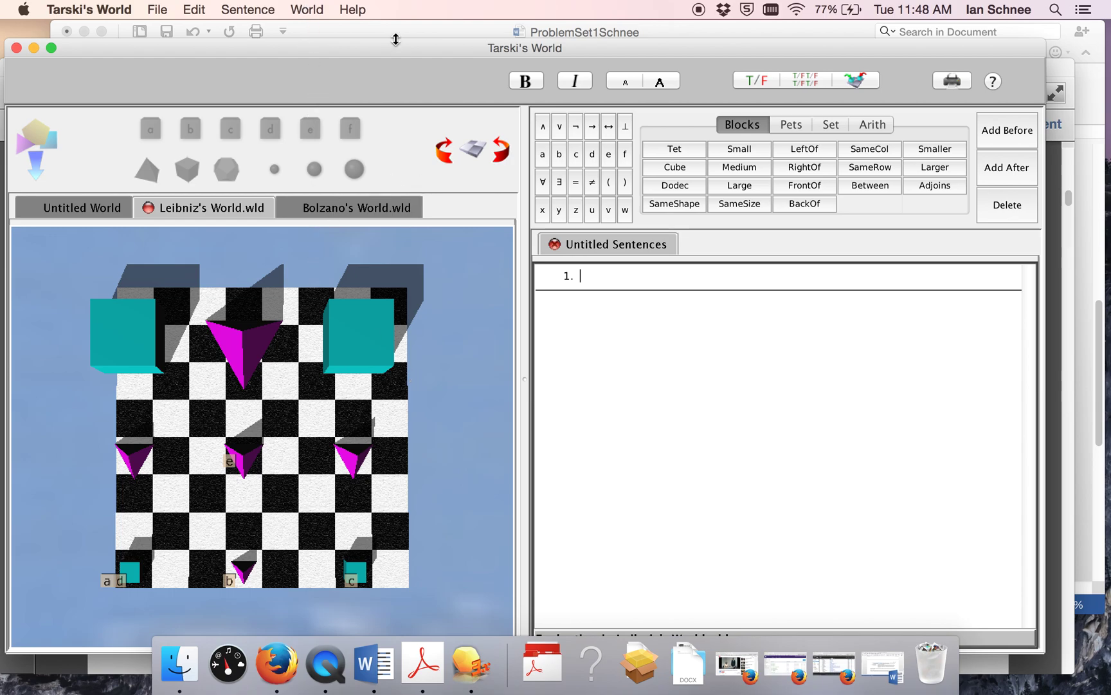
Step: Put Word away, shrink Tarski's World, and bring the textbook PDF forward
click(384, 23)
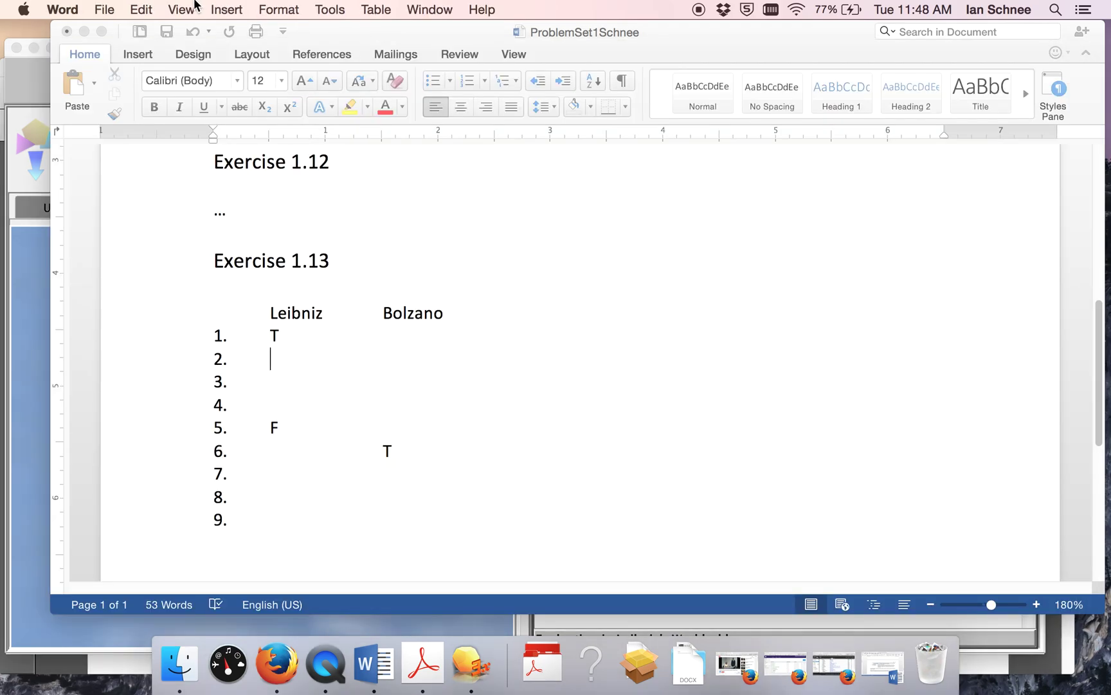
click(84, 31)
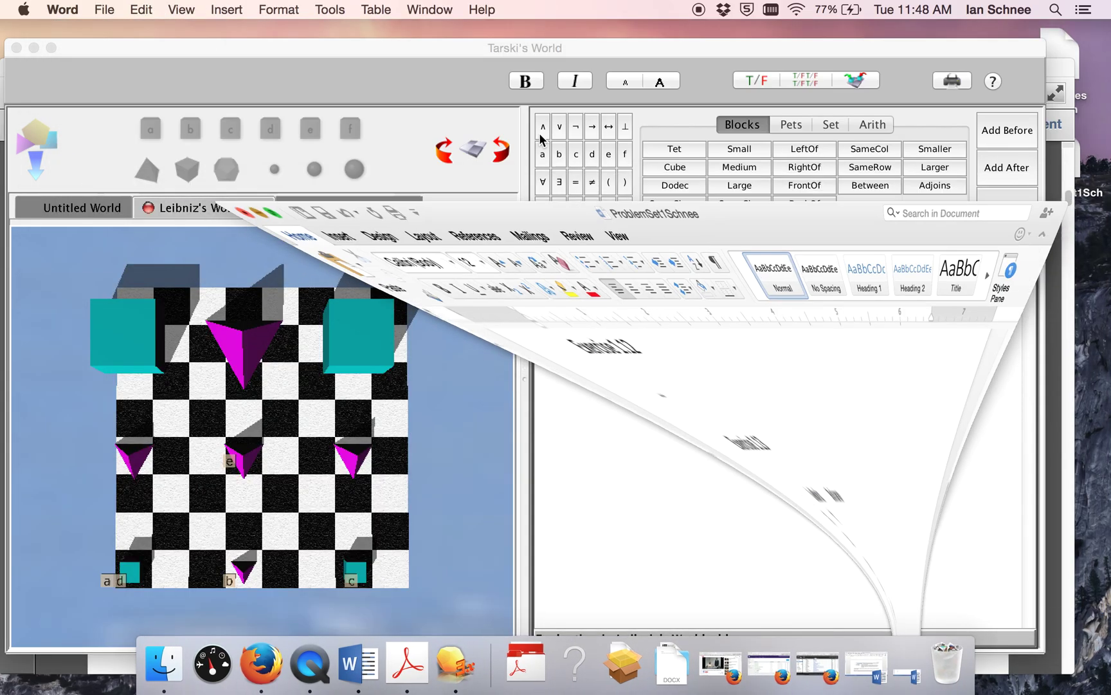
click(597, 45)
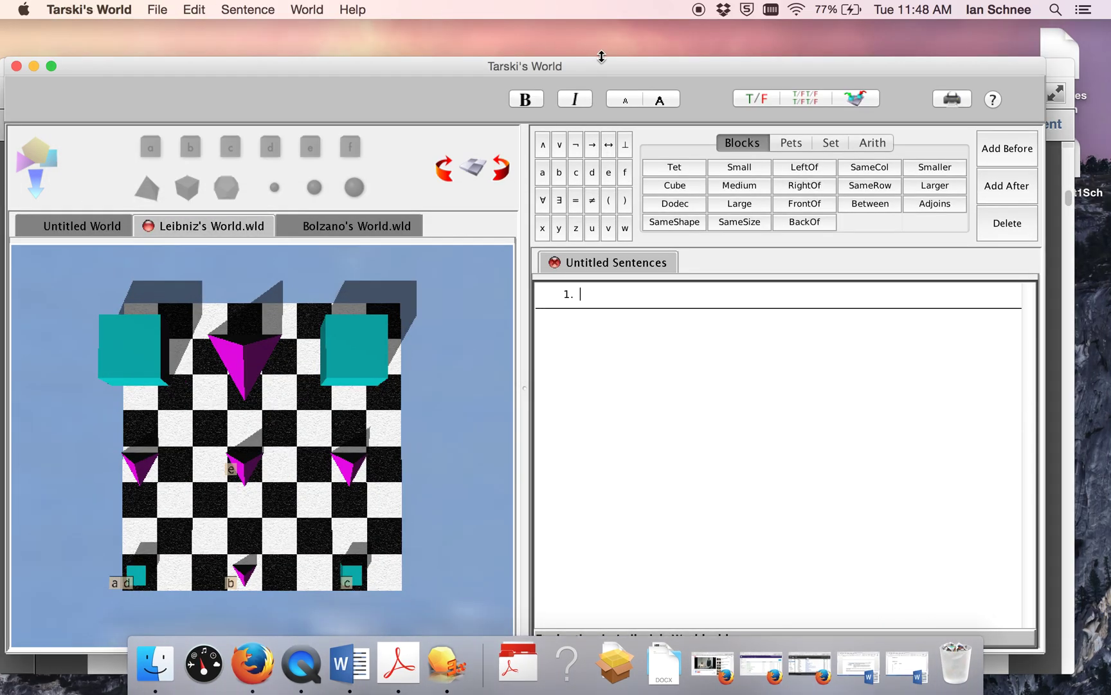
drag(599, 40, 611, 73)
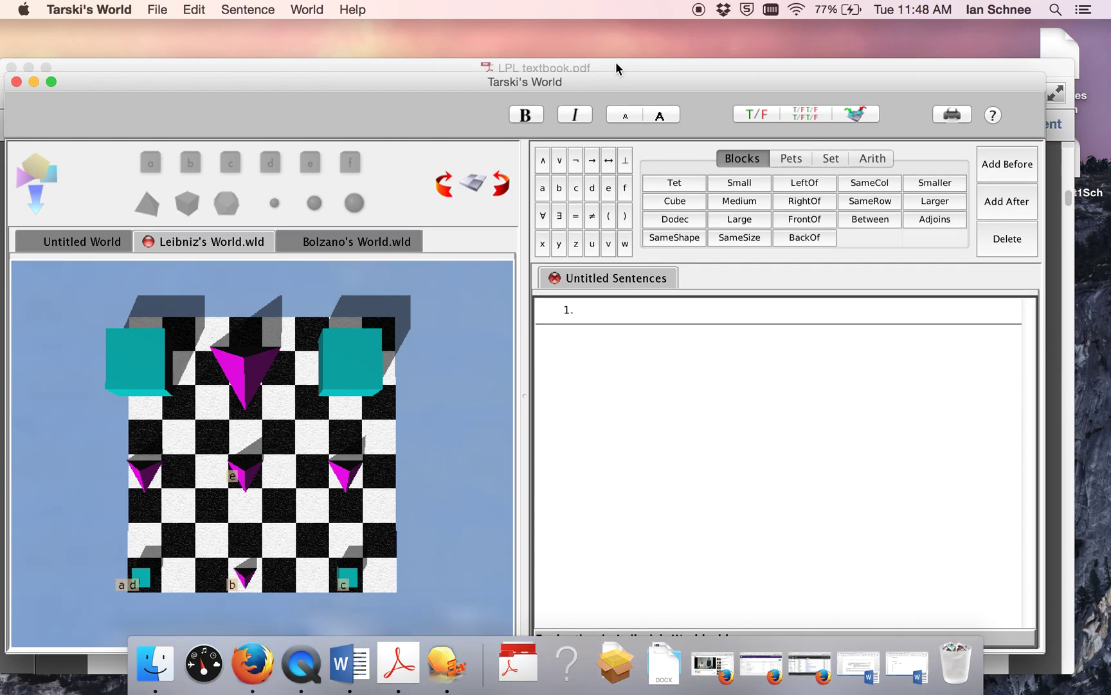
drag(615, 68, 650, 32)
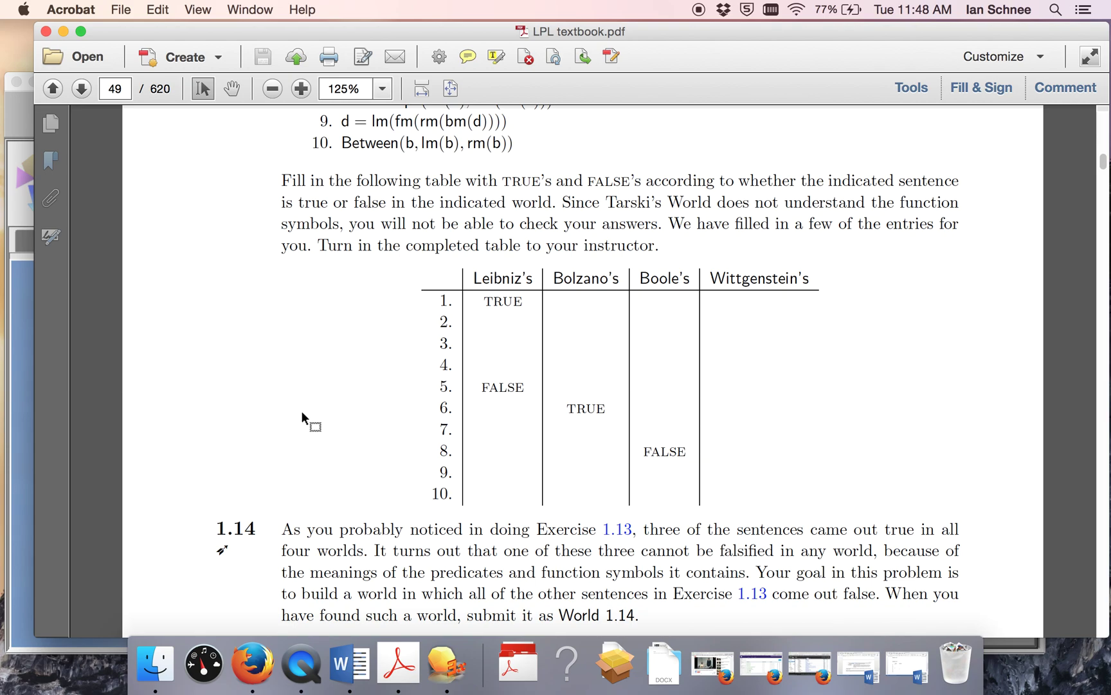
scroll(322, 328, up, 1)
scroll(322, 327, up, 4)
scroll(319, 330, up, 5)
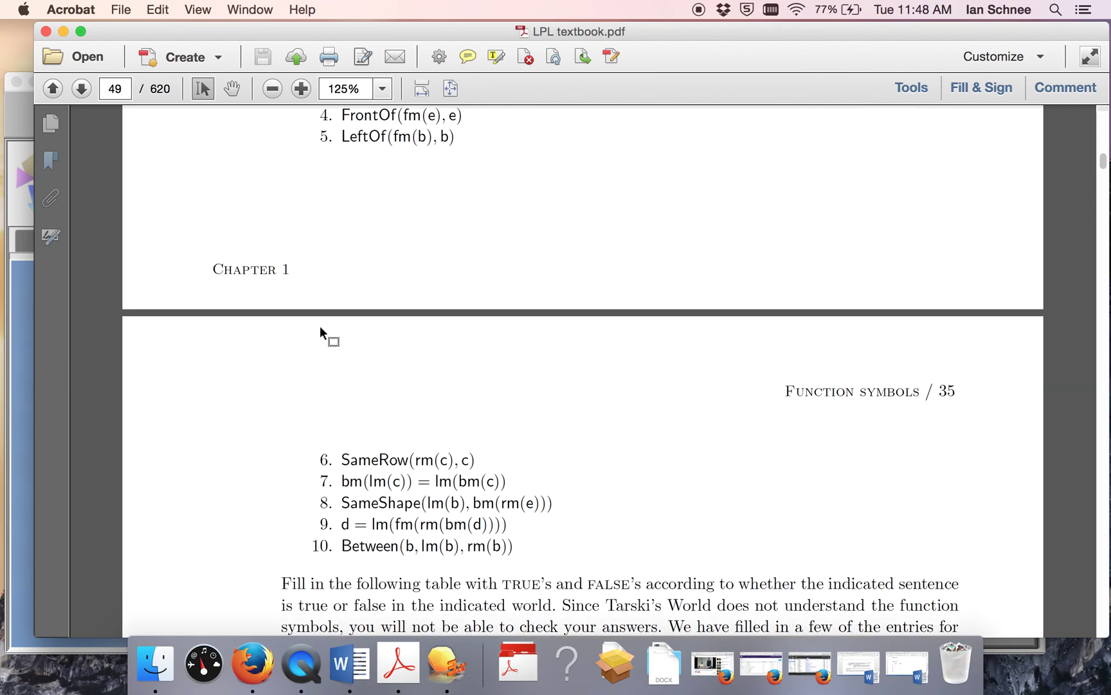
scroll(319, 325, up, 1)
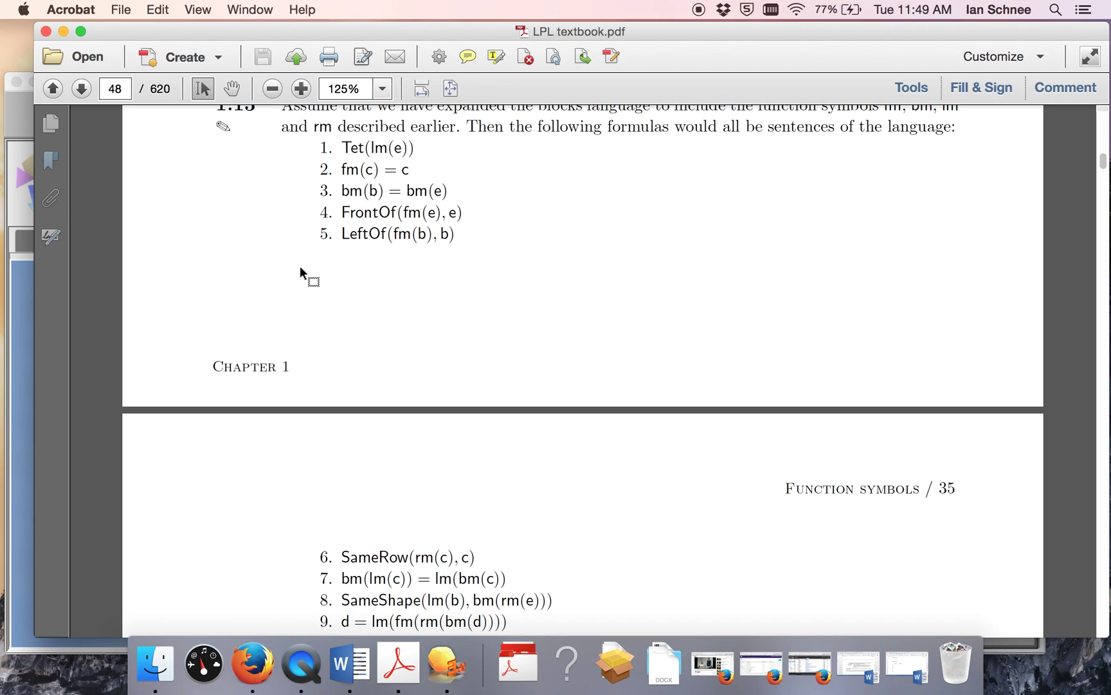
scroll(299, 266, down, 1)
scroll(306, 264, down, 1)
scroll(315, 271, up, 1)
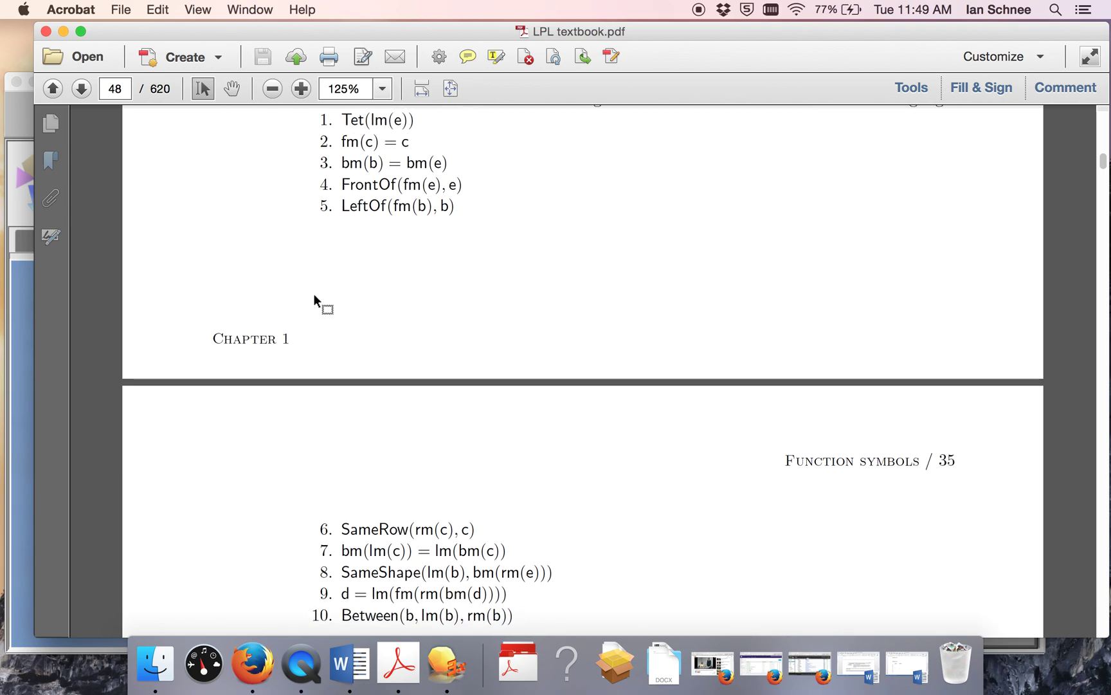
scroll(314, 297, up, 1)
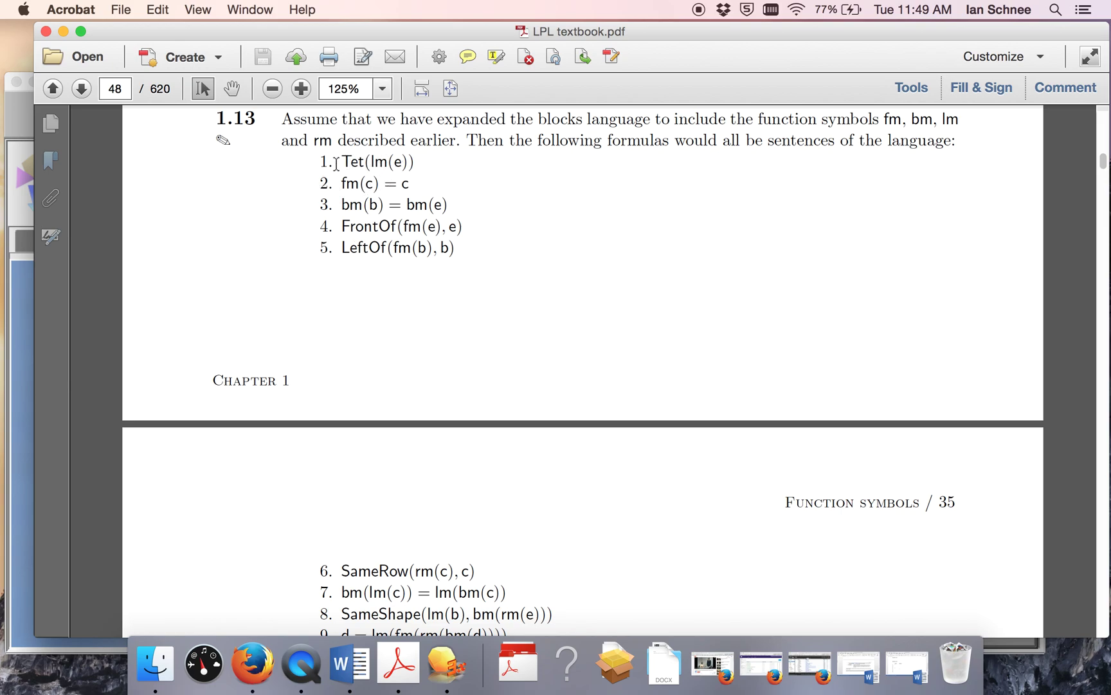
Step: Select Exercise 1.13 sentence 1, Tet(lm(e)), and its block name e
drag(344, 162, 414, 169)
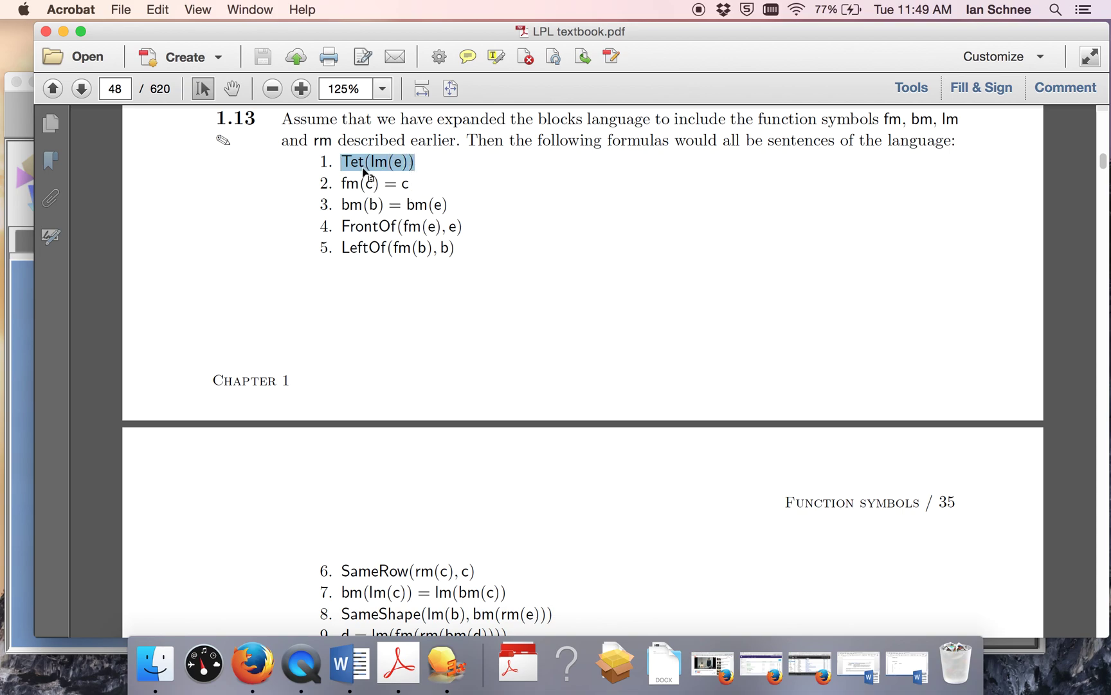
click(379, 166)
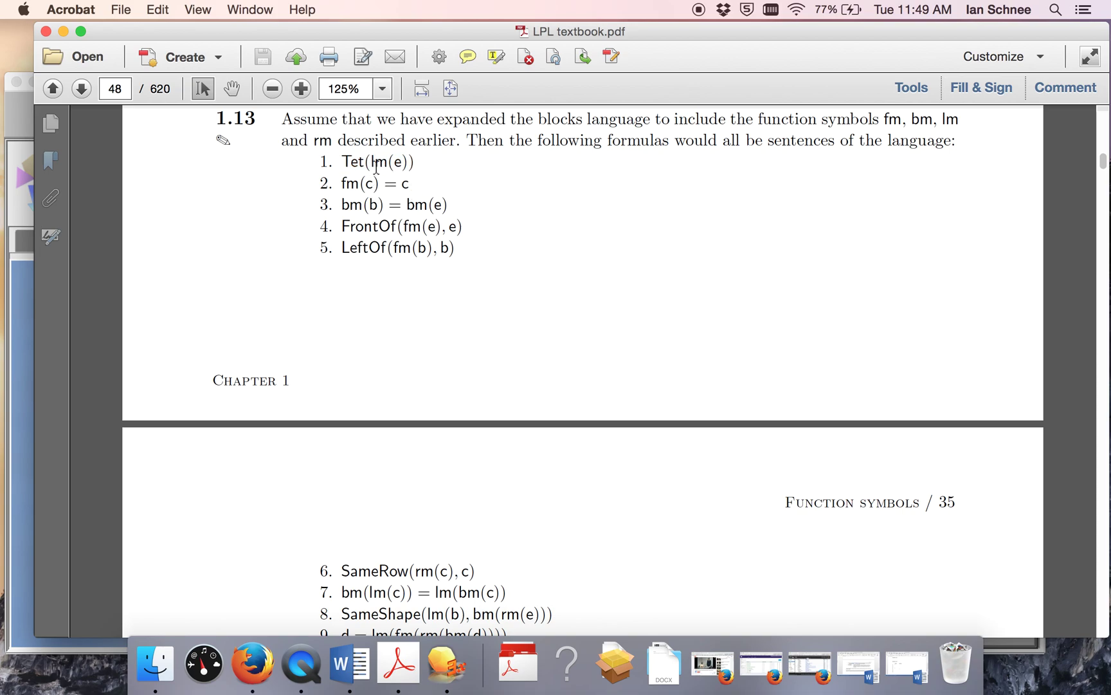
drag(368, 161, 404, 163)
click(25, 381)
Step: Find block e and the tetrahedron beside it in Leibniz's World
drag(224, 89, 223, 48)
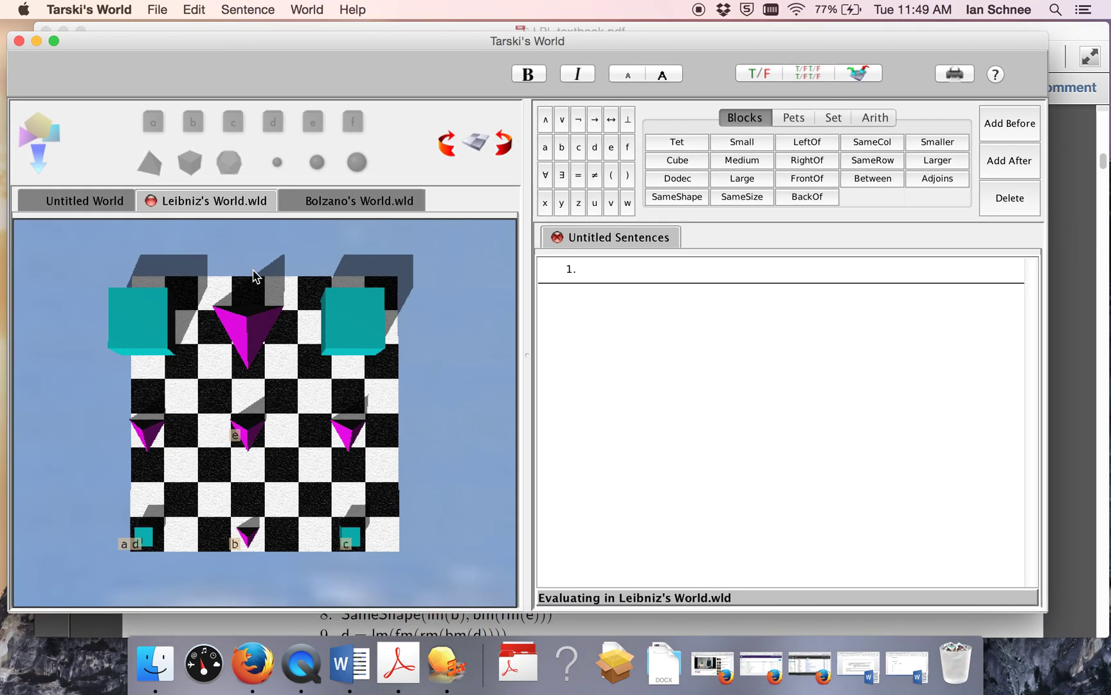
click(243, 433)
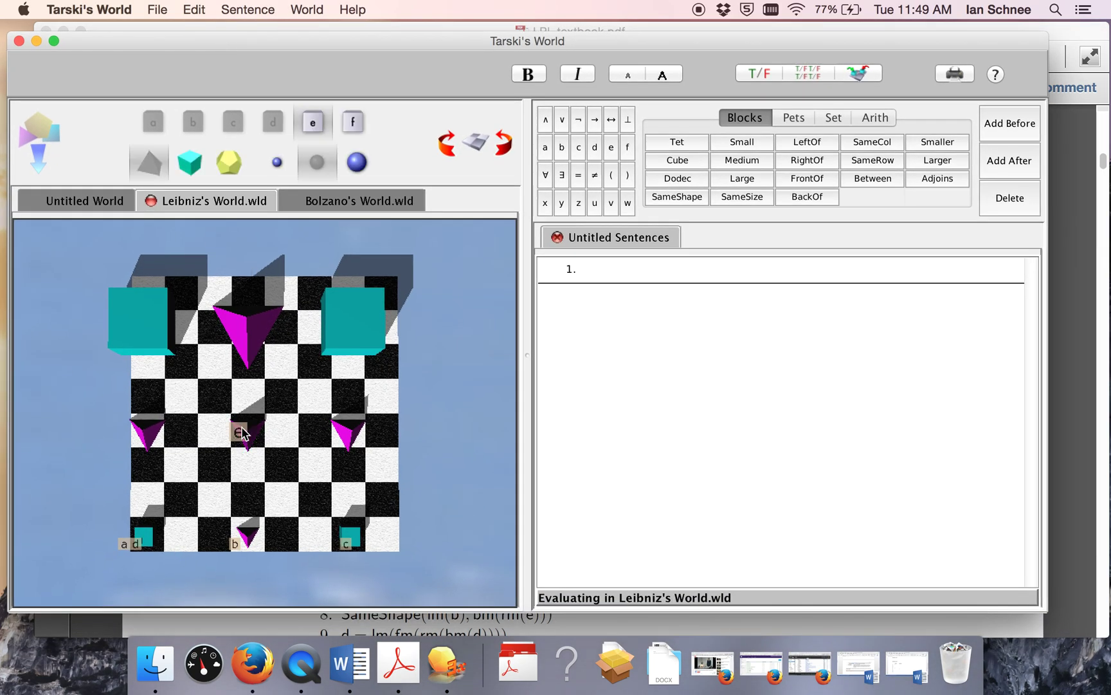
click(146, 433)
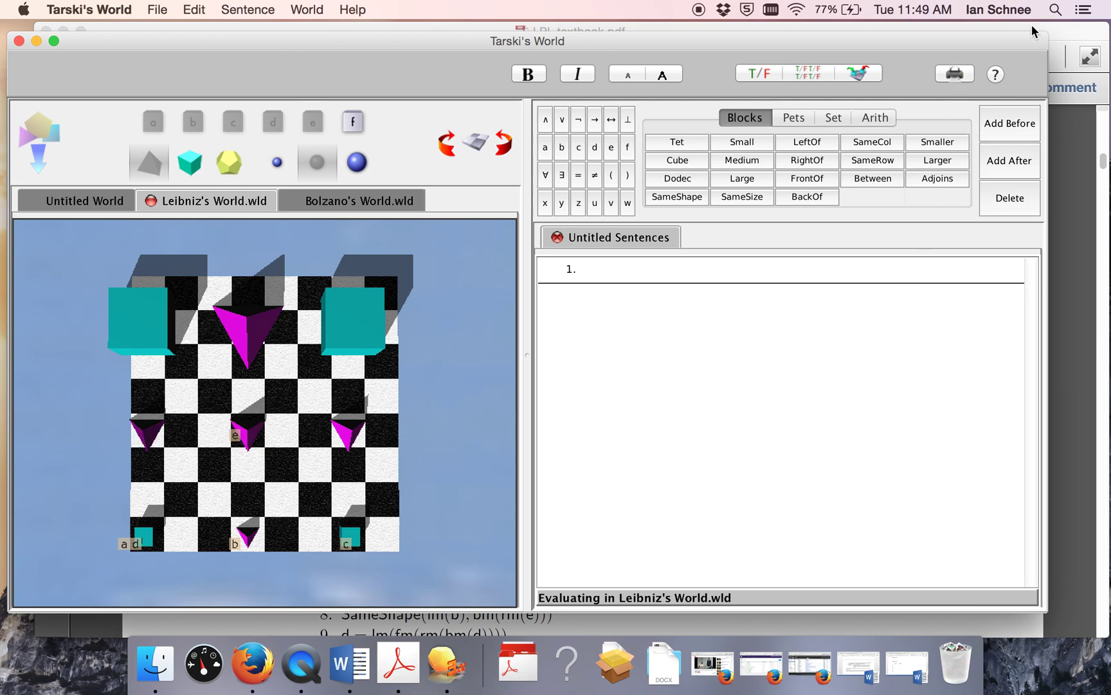
click(906, 660)
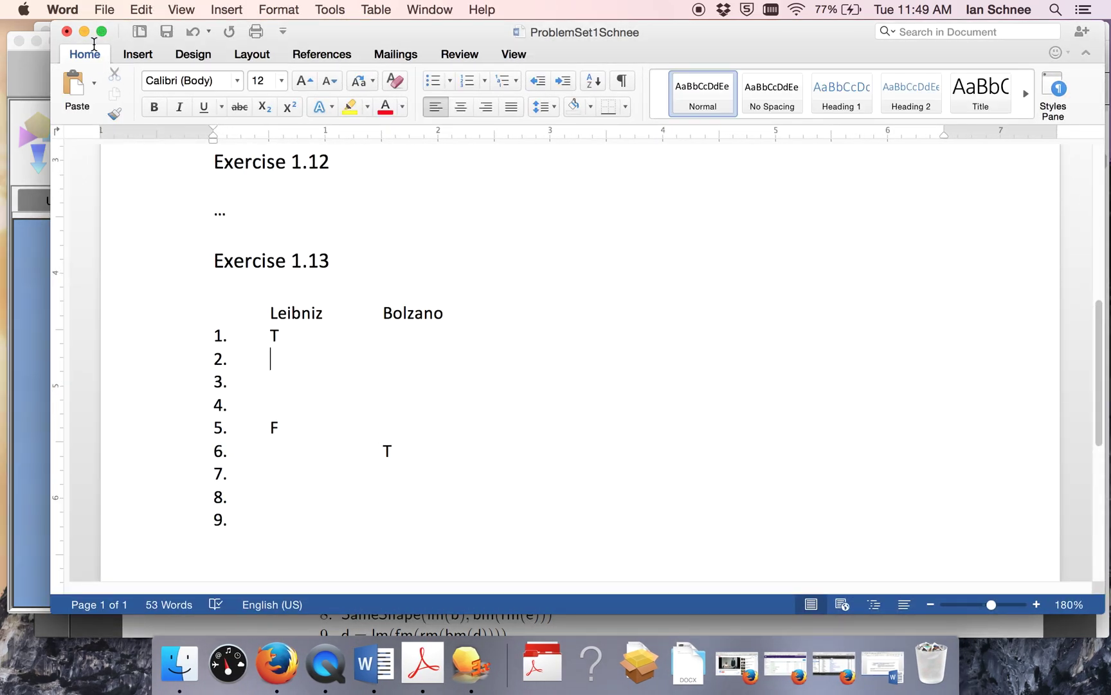
click(84, 32)
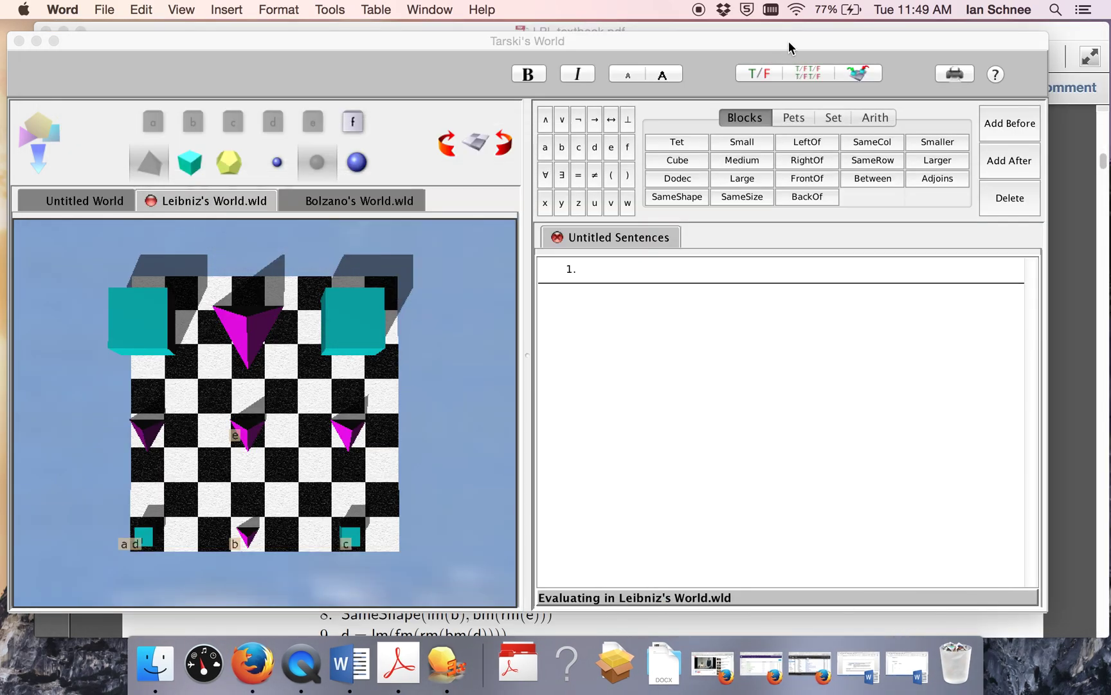
Step: Select sentence 2, fm(c) = c, and check block c in Leibniz's World
click(781, 24)
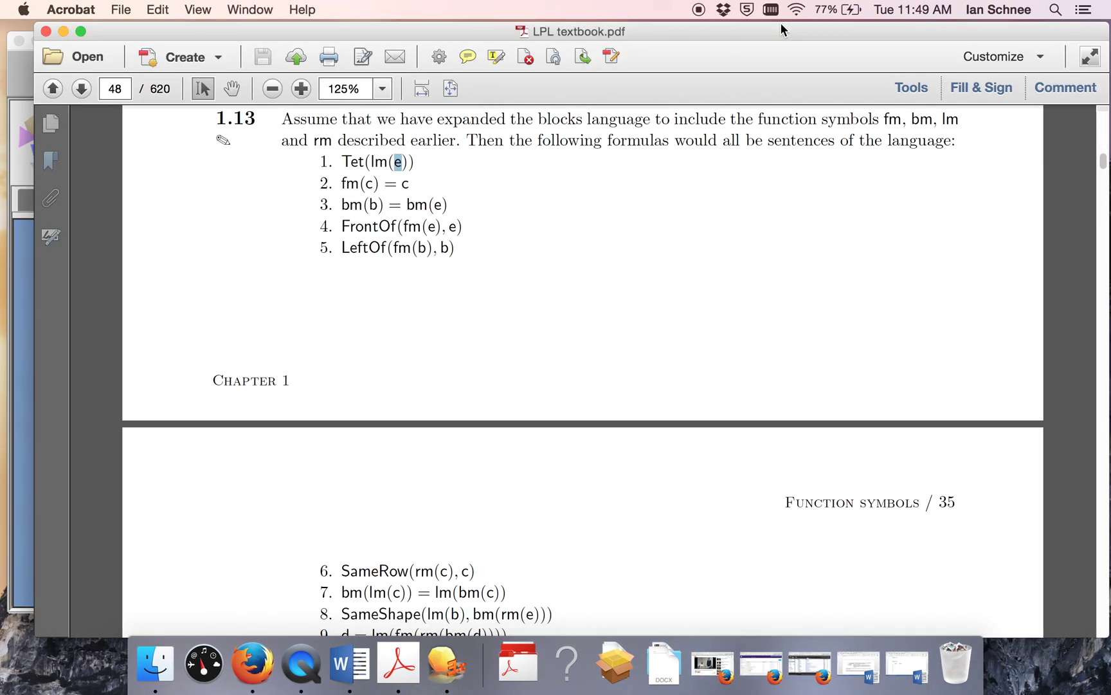
drag(341, 185, 405, 187)
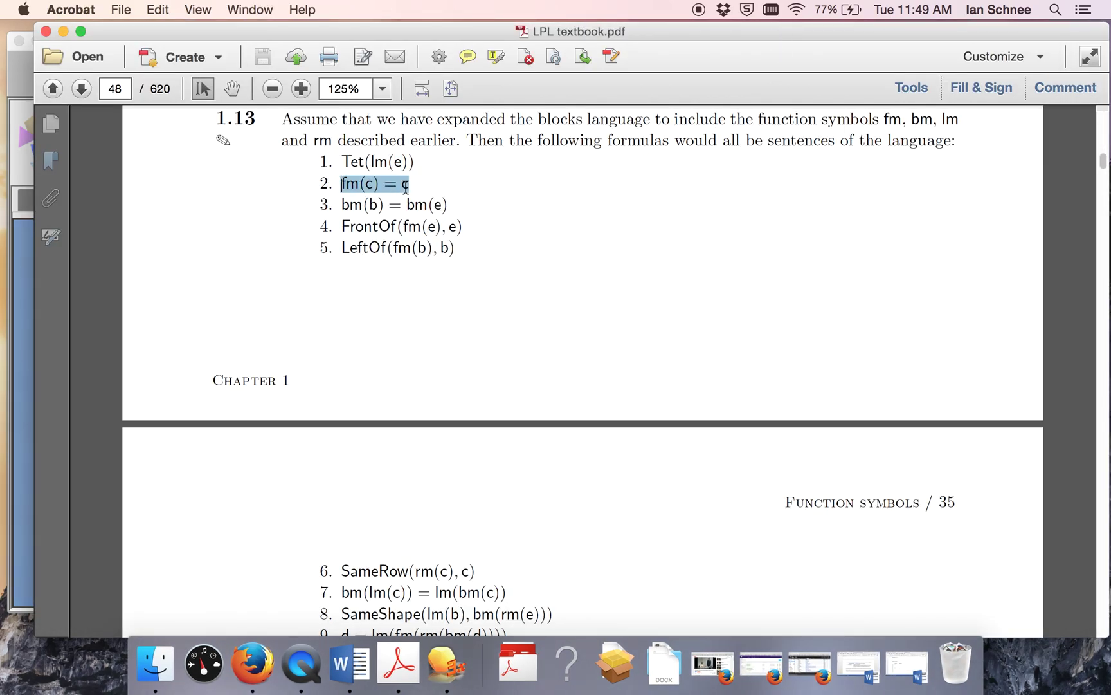
click(373, 186)
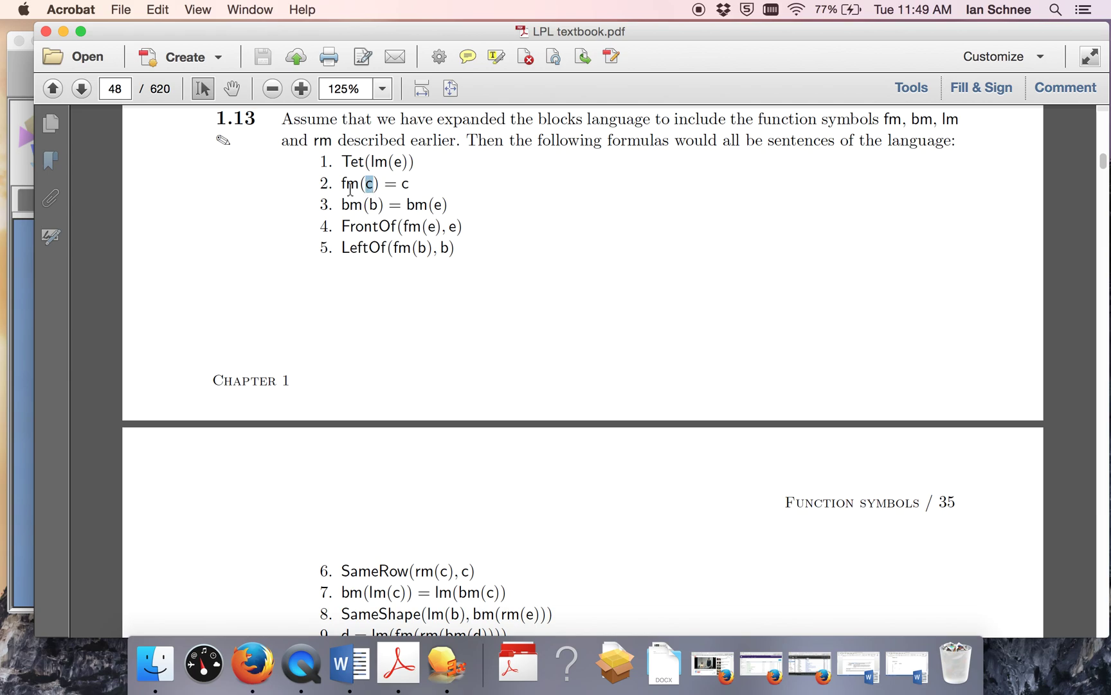
click(11, 369)
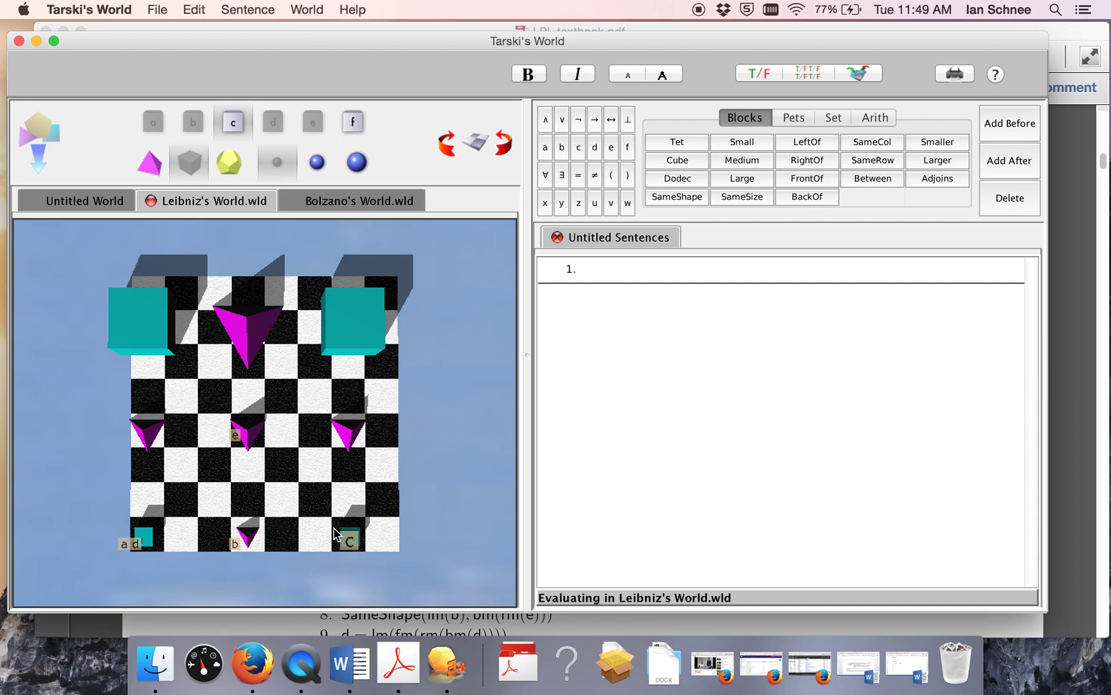
click(1061, 336)
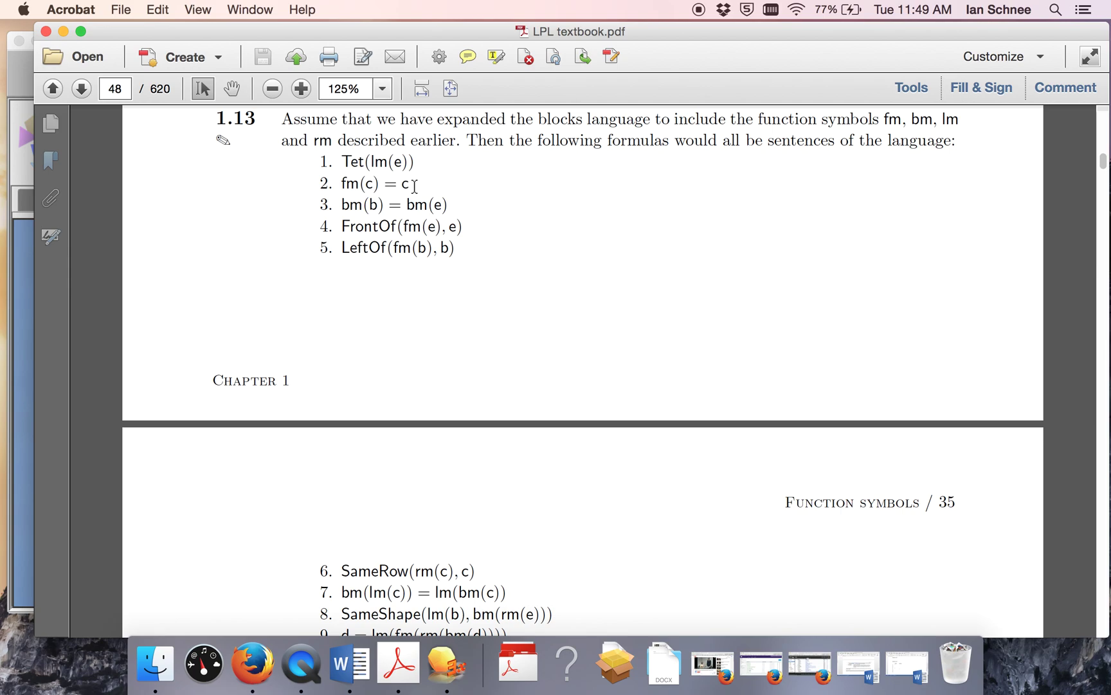
drag(414, 187, 352, 182)
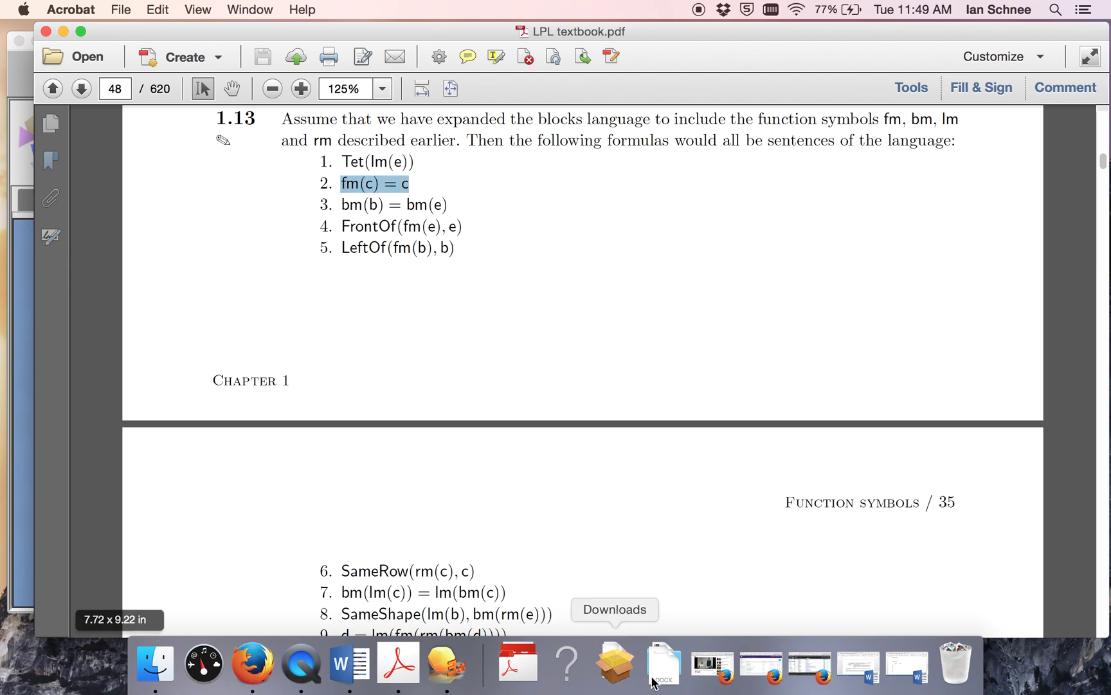
click(838, 664)
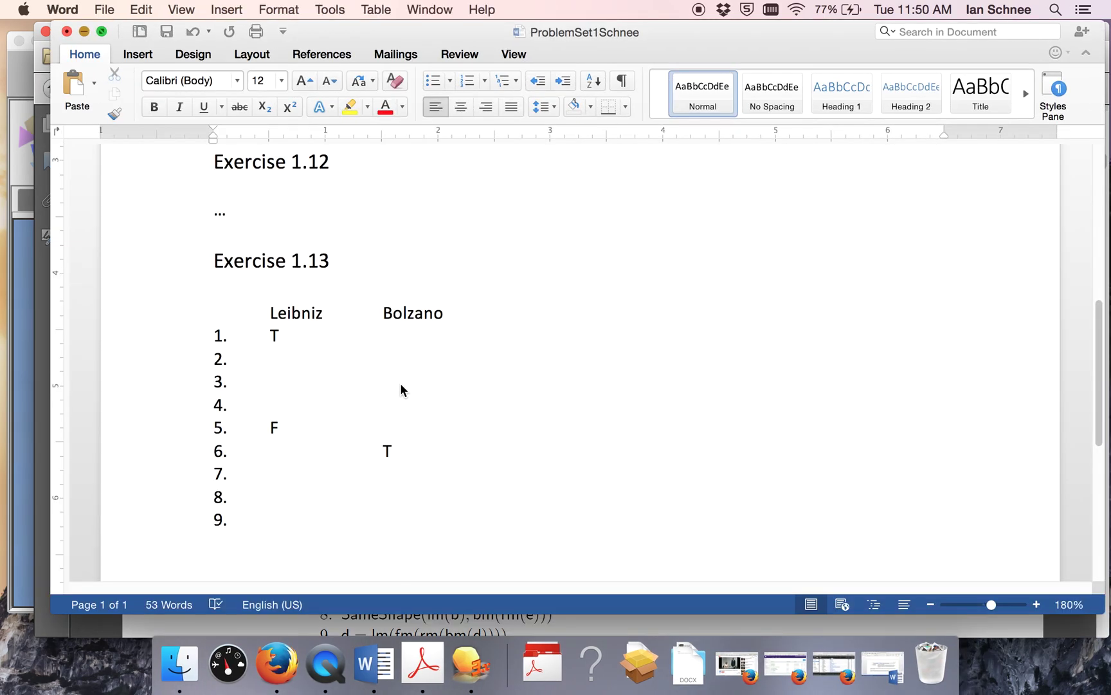
text(T)
Step: Save the problem-set document and switch back to the textbook's formula 2
key(super+s)
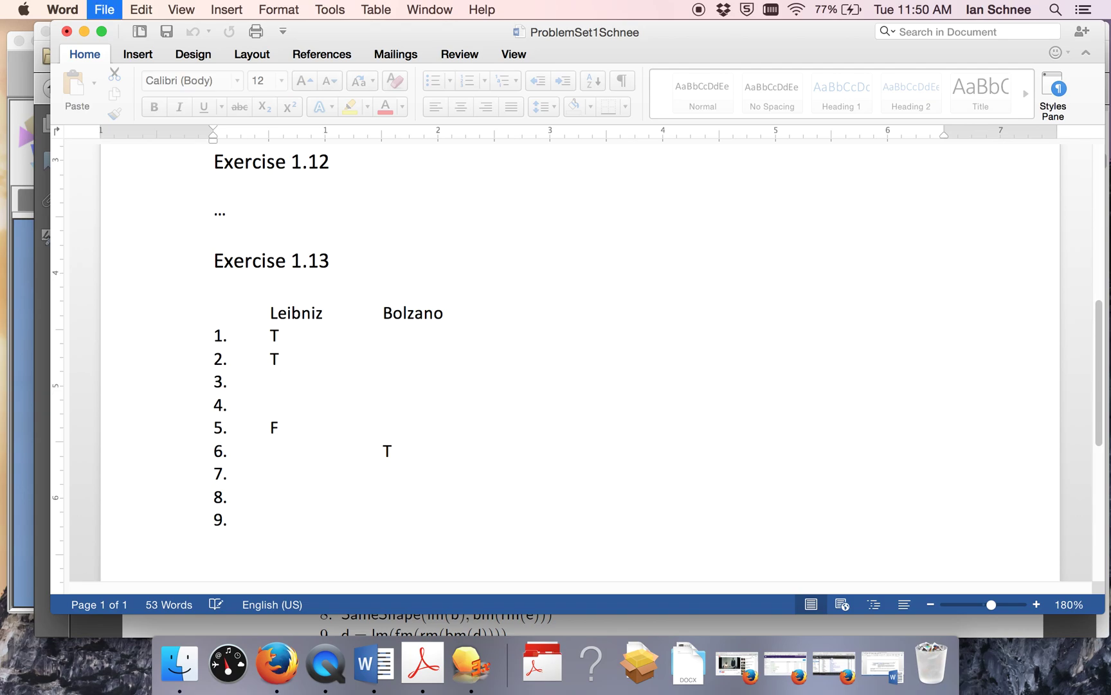
click(23, 342)
drag(421, 34, 421, 51)
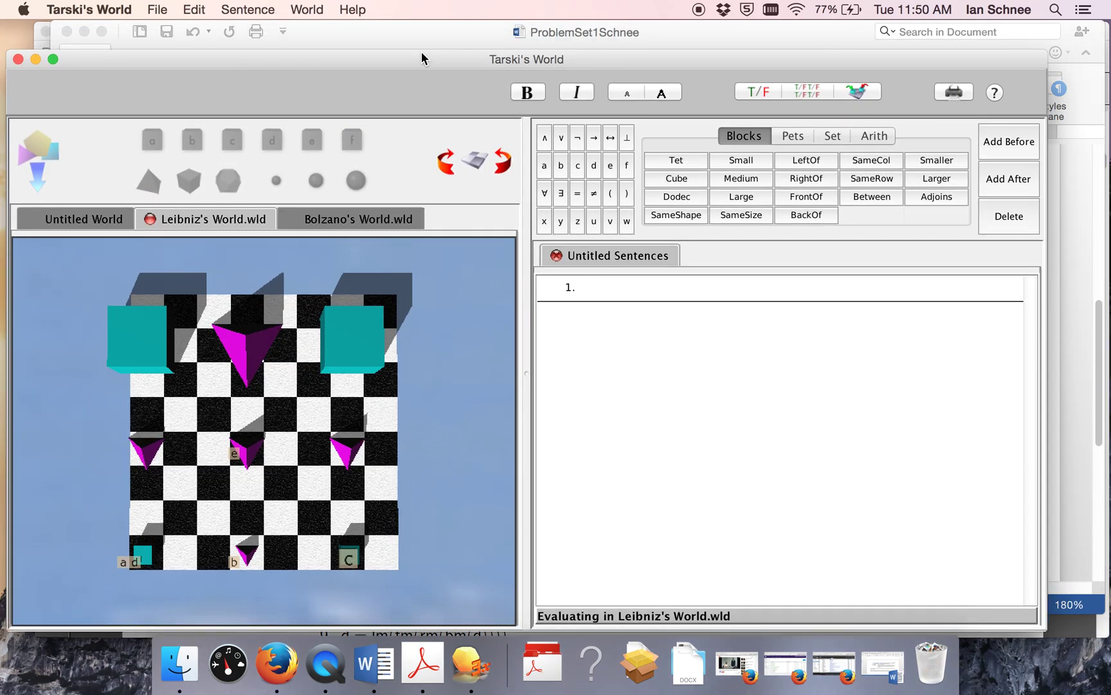
click(397, 33)
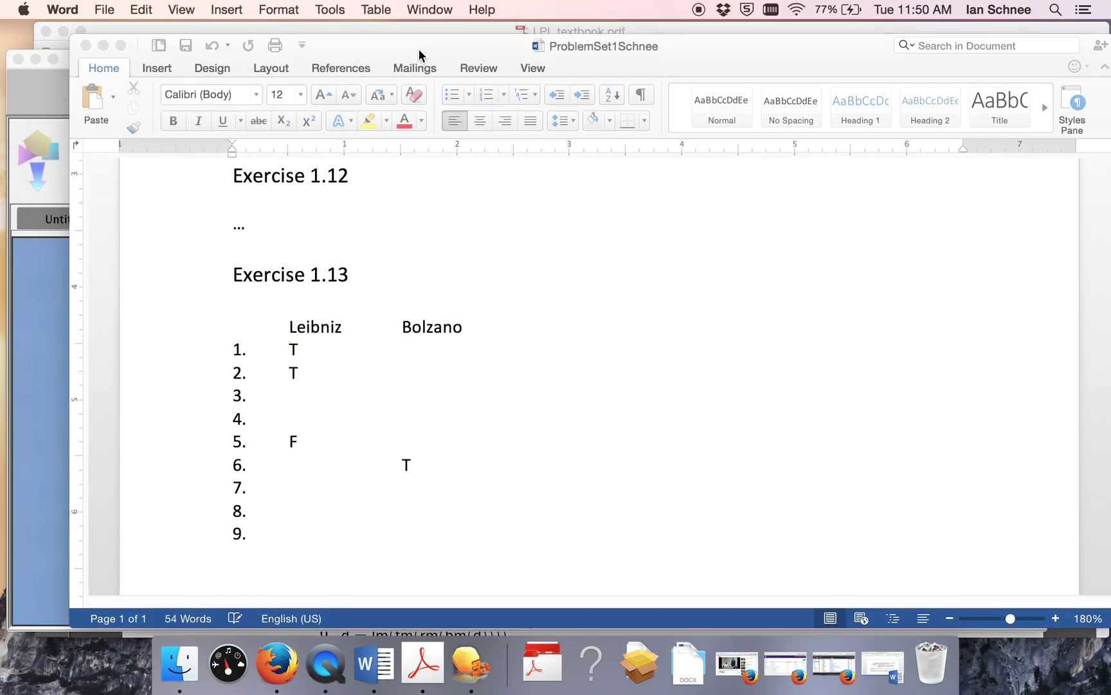
key(super+Tab)
key(super+Tab)
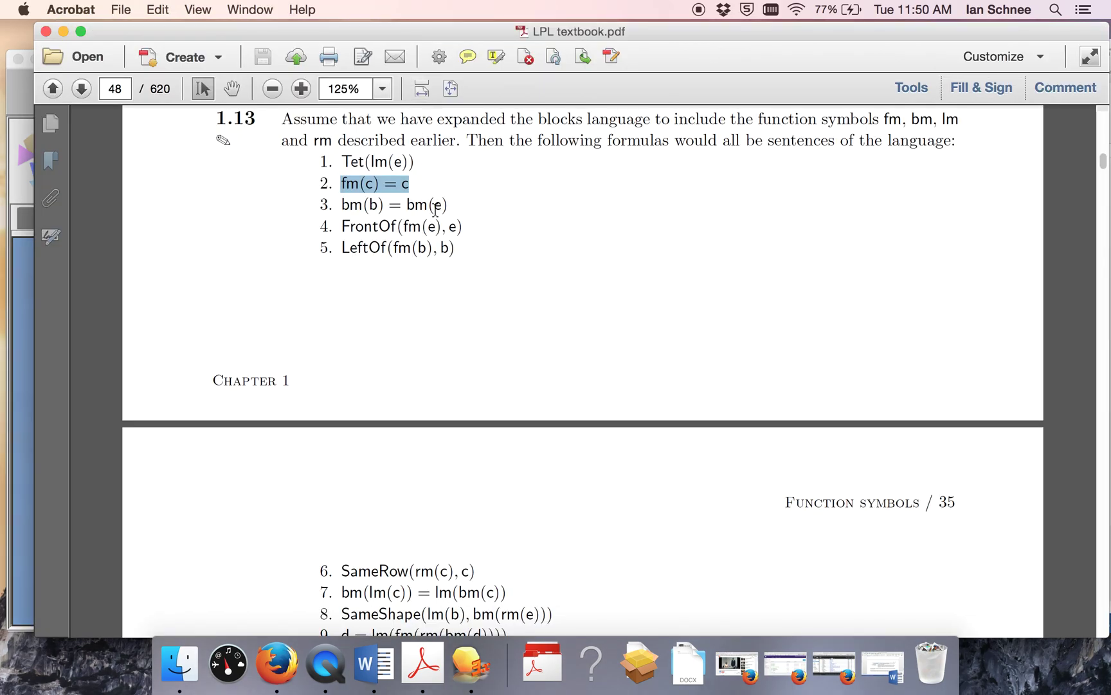
click(436, 211)
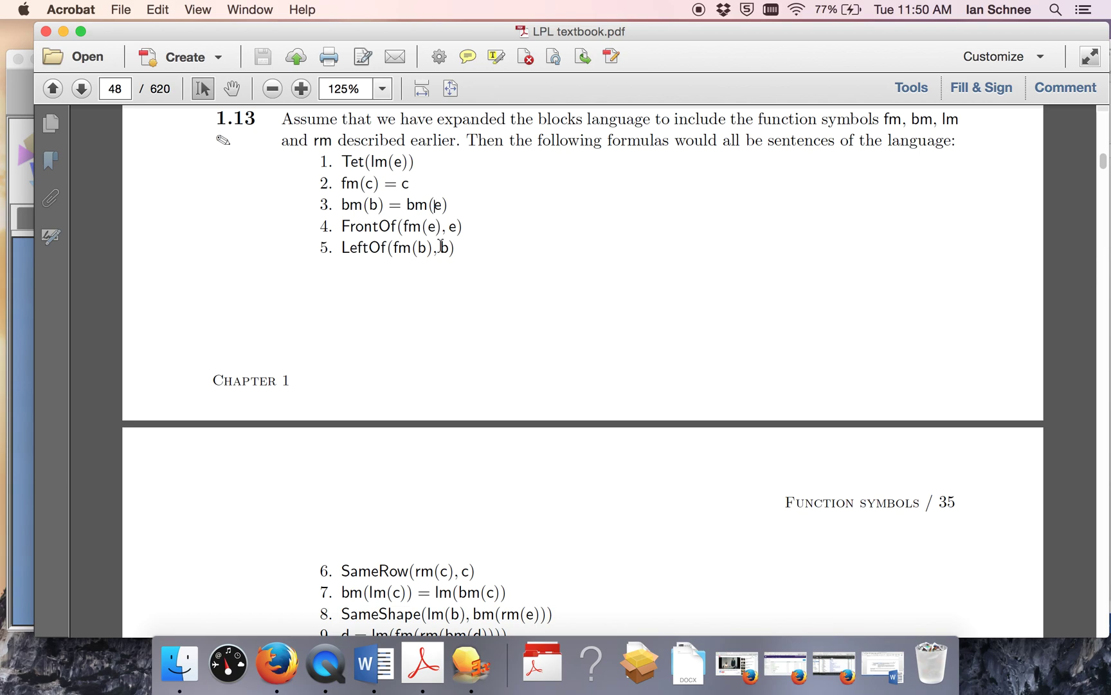
scroll(435, 246, down, 2)
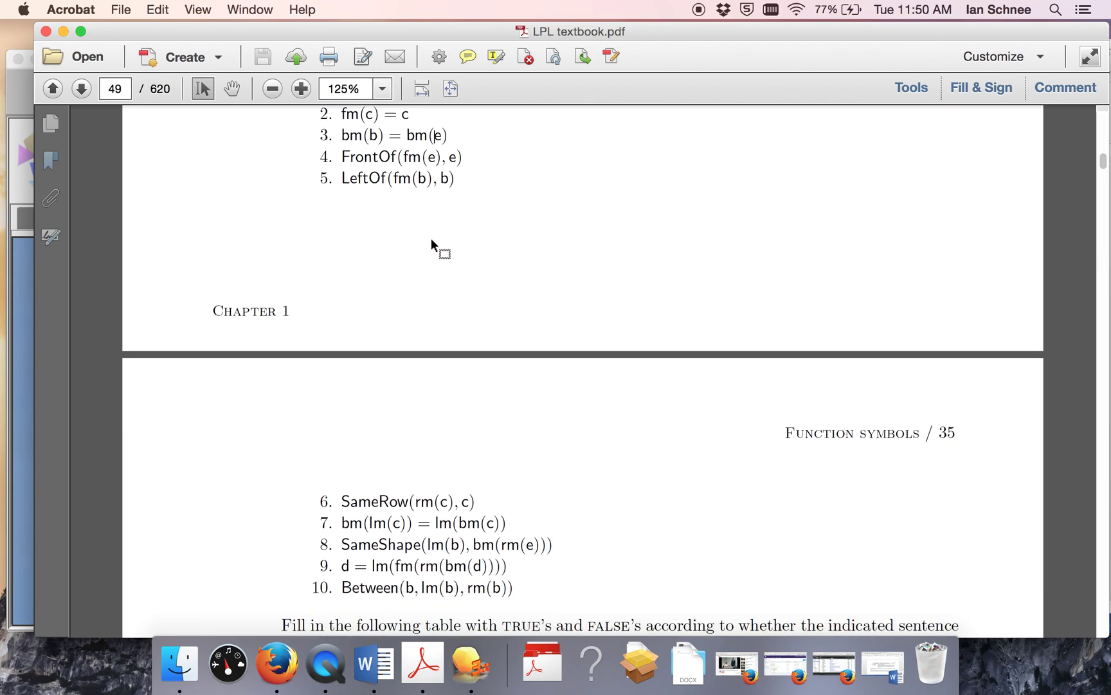
scroll(412, 327, down, 3)
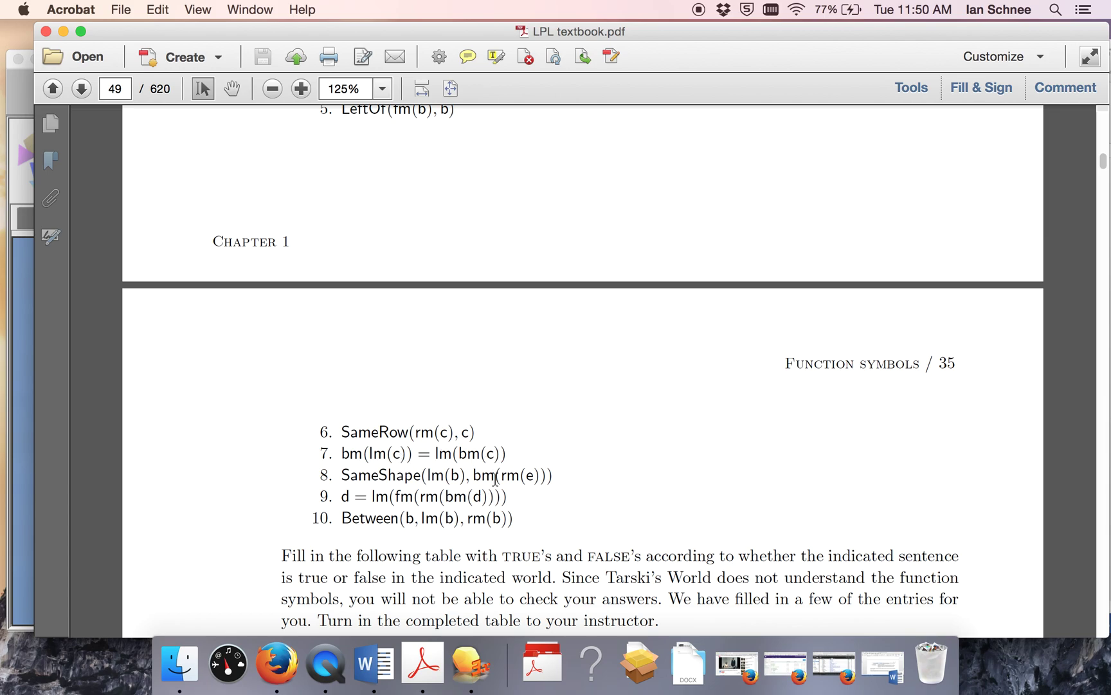
Step: Highlight formula 7, bm(lm(c)) = lm(bm(c)), and mark the c inside lm(c)
drag(511, 454, 341, 454)
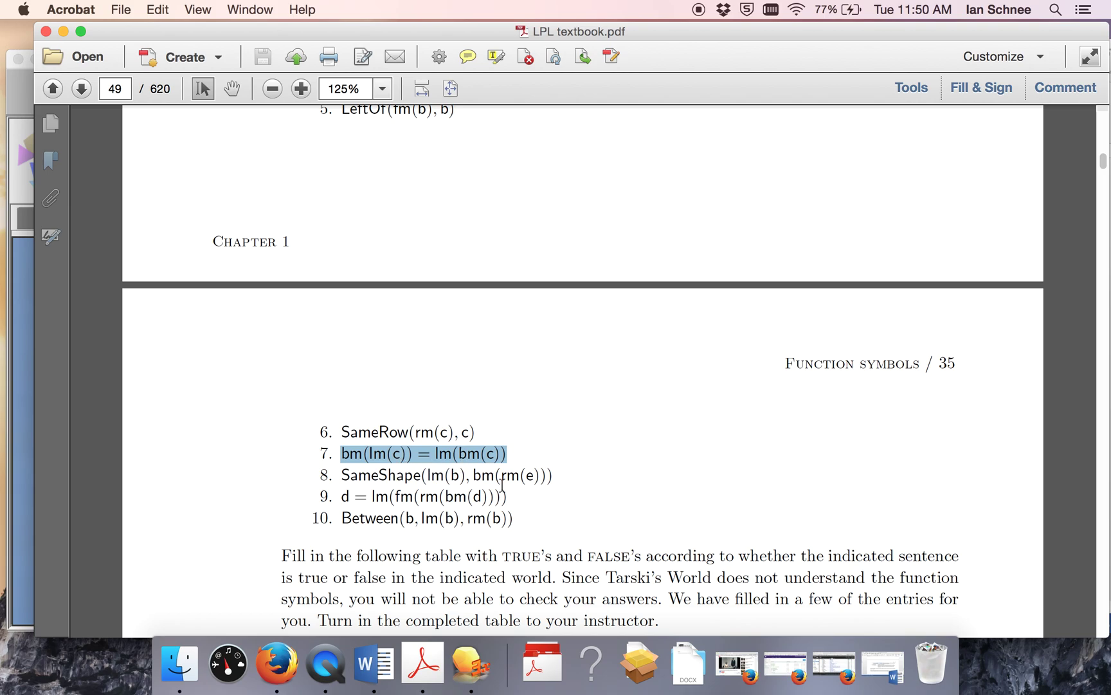
click(393, 454)
double_click(395, 456)
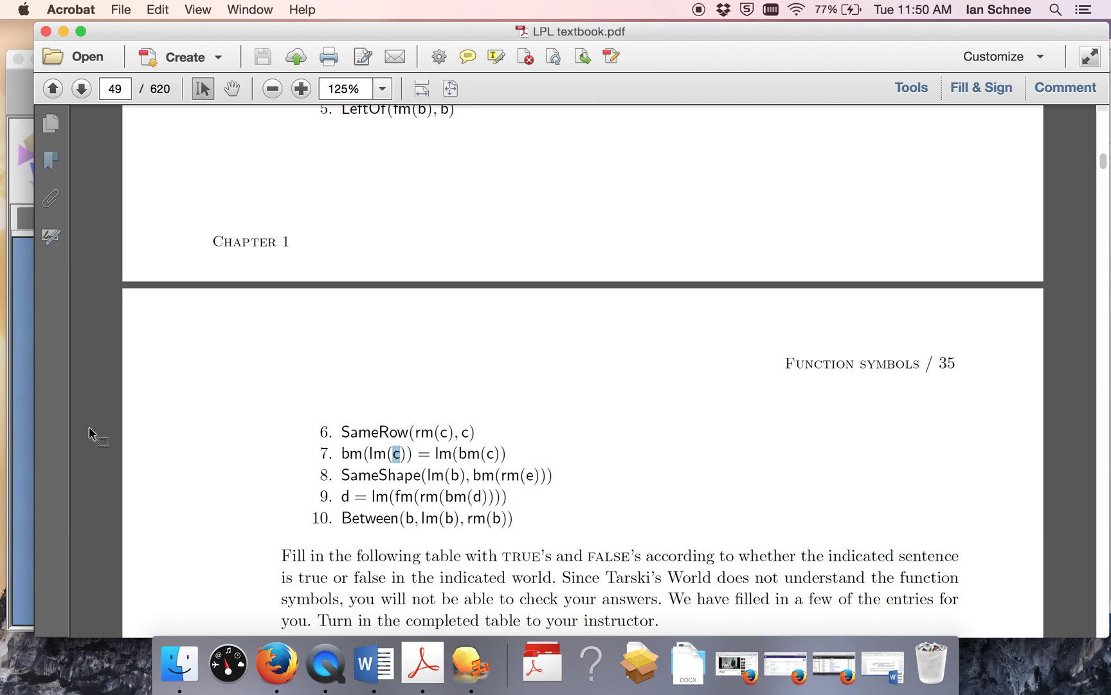
click(23, 427)
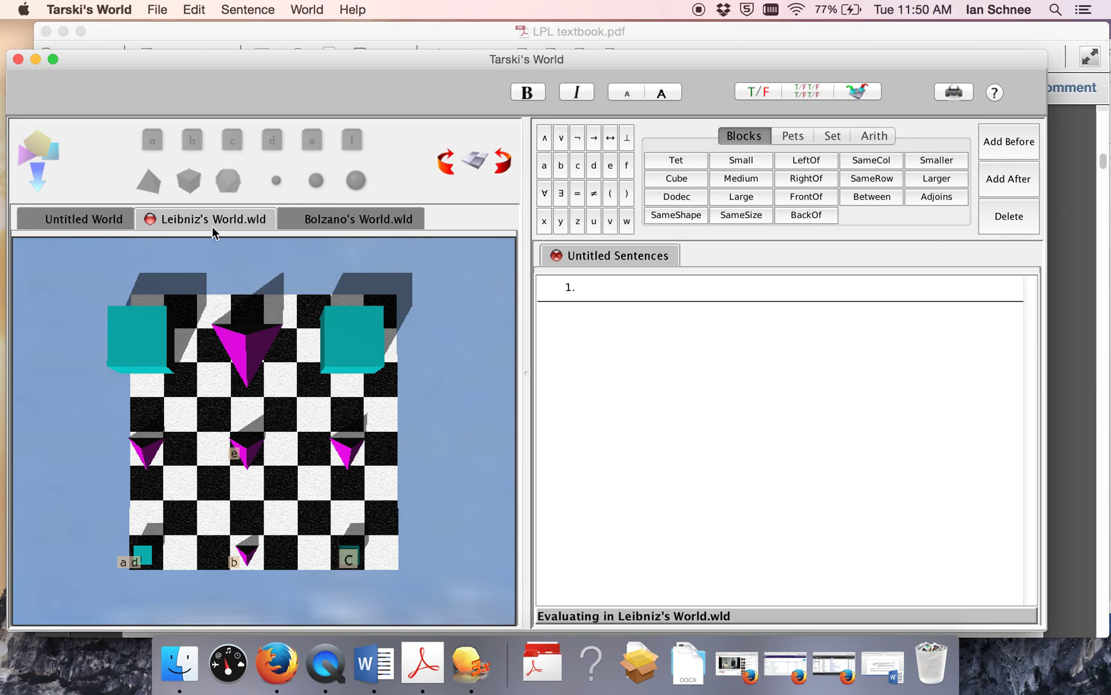
Step: Locate block a/d and the large back-left cube in Leibniz's World
drag(274, 73, 262, 91)
click(277, 36)
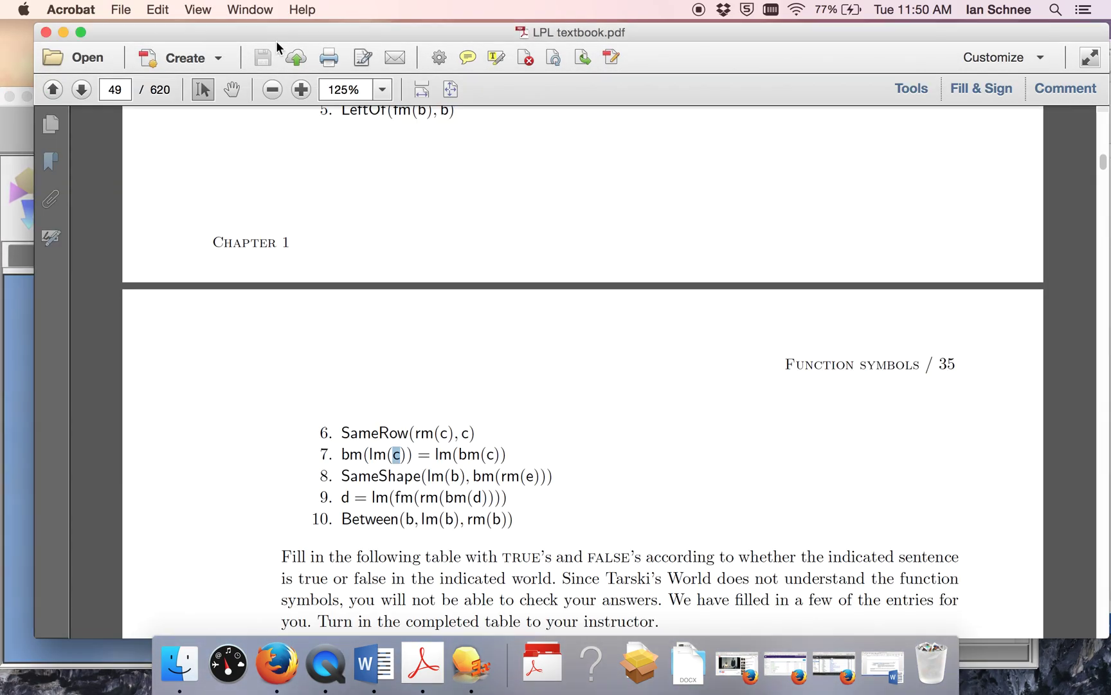
click(26, 472)
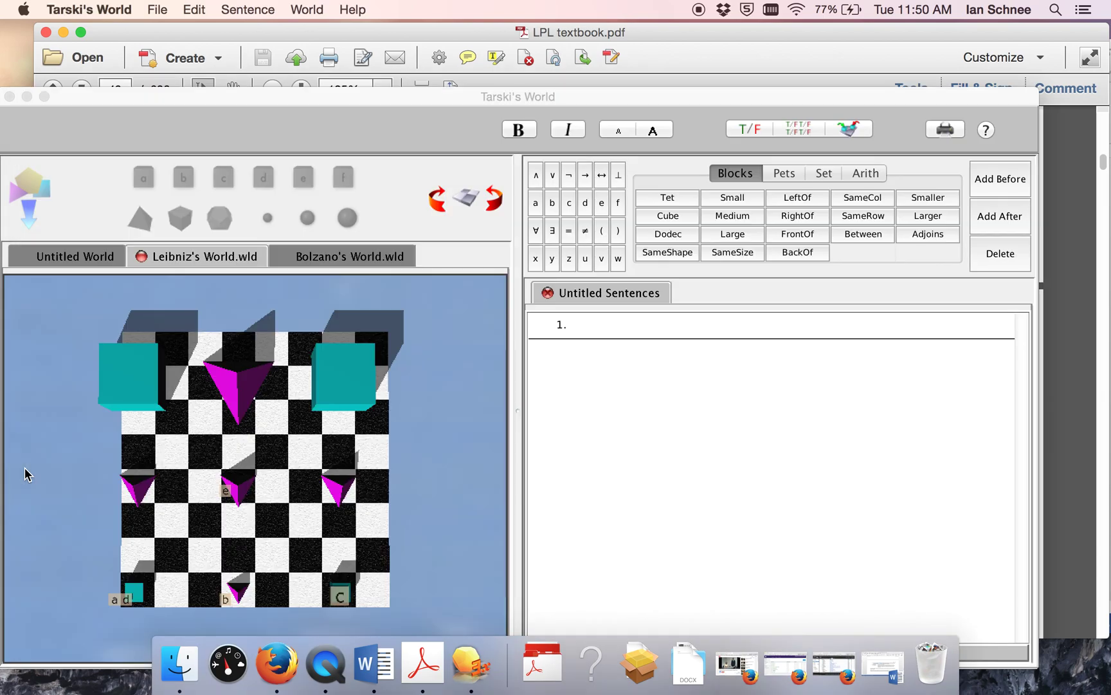
click(341, 598)
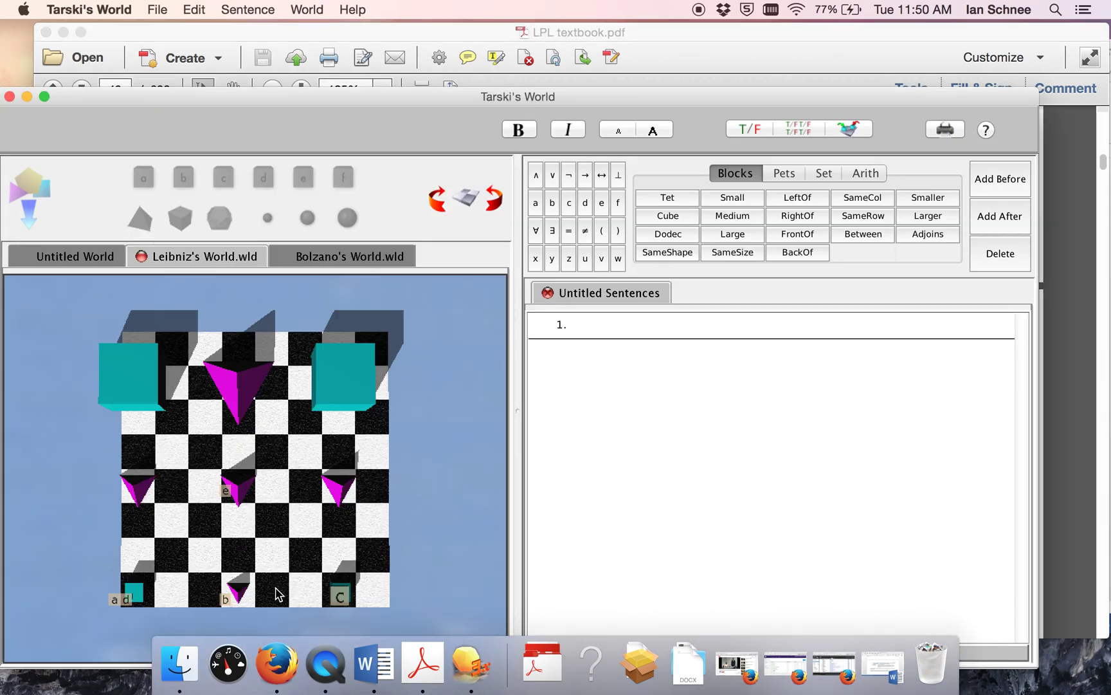
click(127, 599)
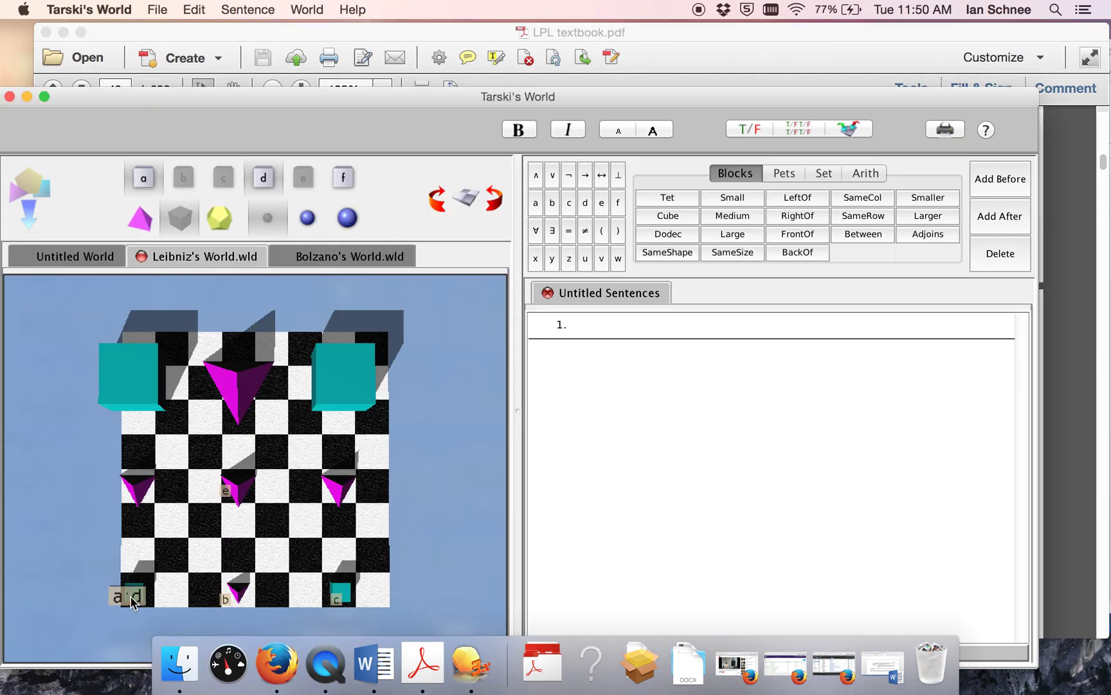
click(135, 384)
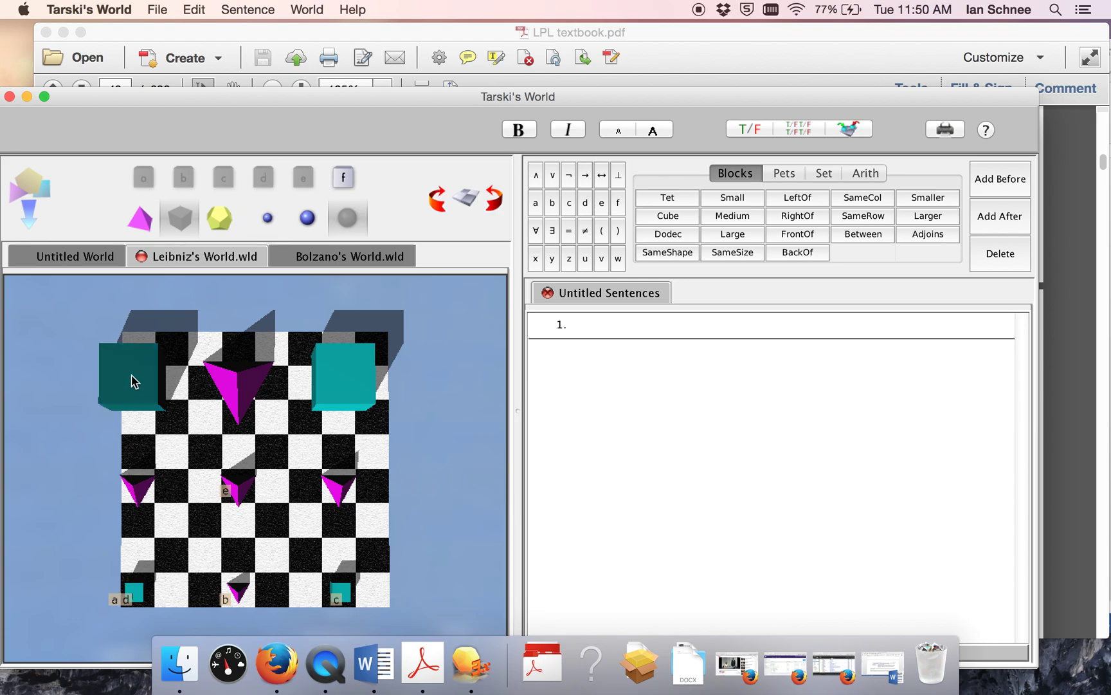
Step: Reread bm(c) in formula 7 and select cube c and both large back cubes
click(301, 36)
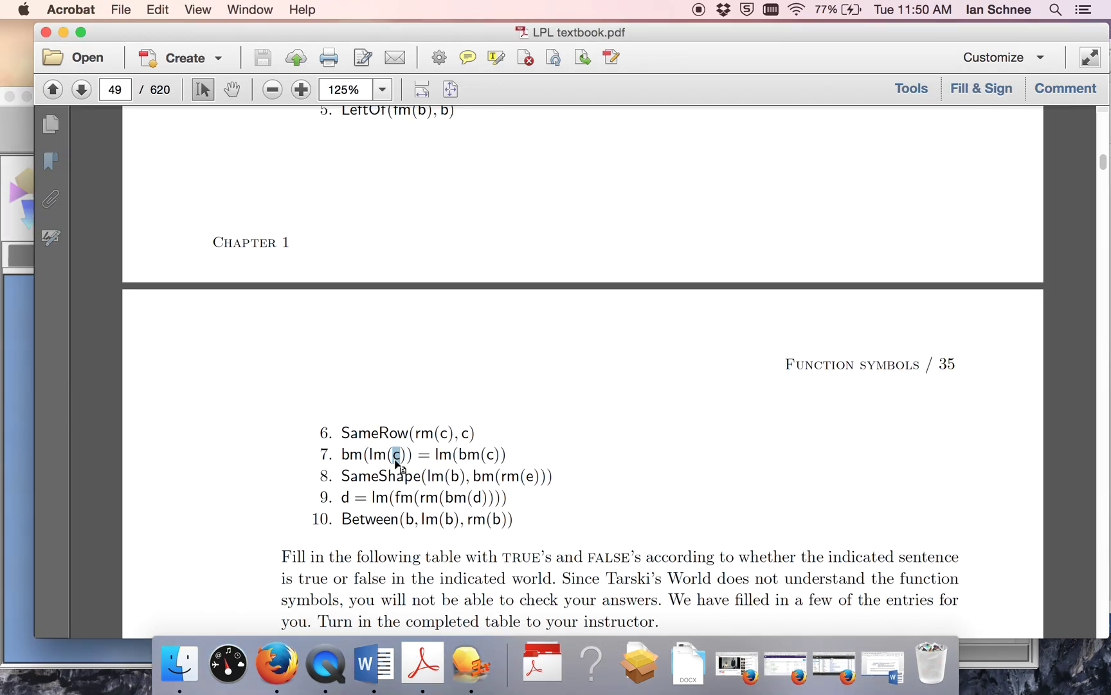
double_click(492, 456)
click(6, 546)
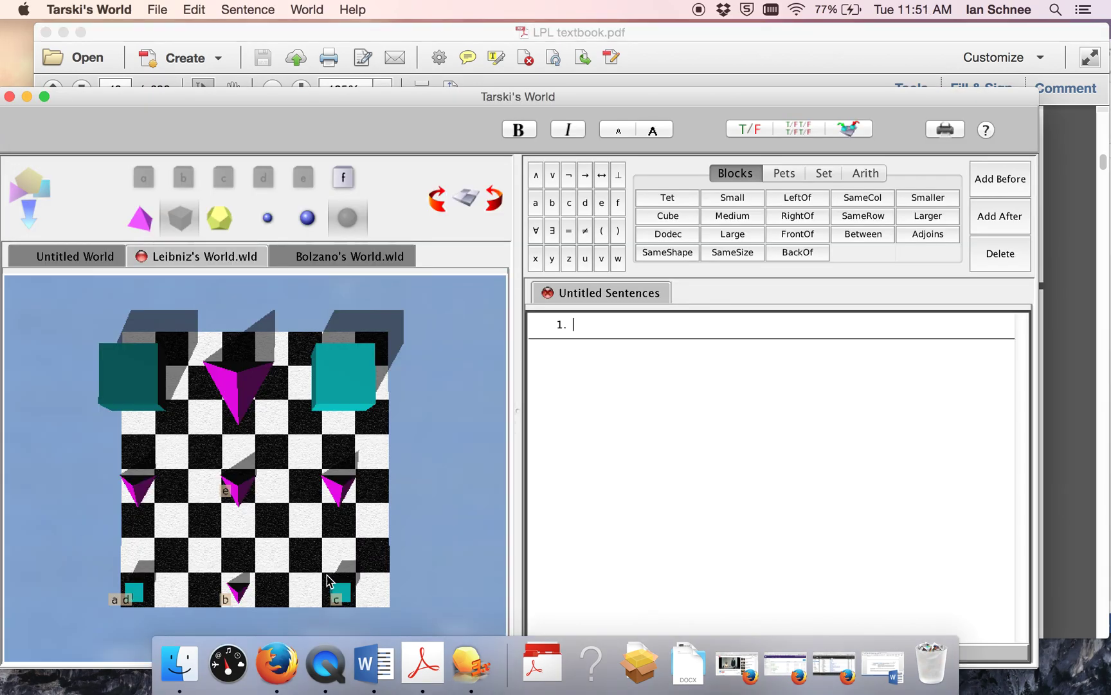
click(339, 594)
click(339, 383)
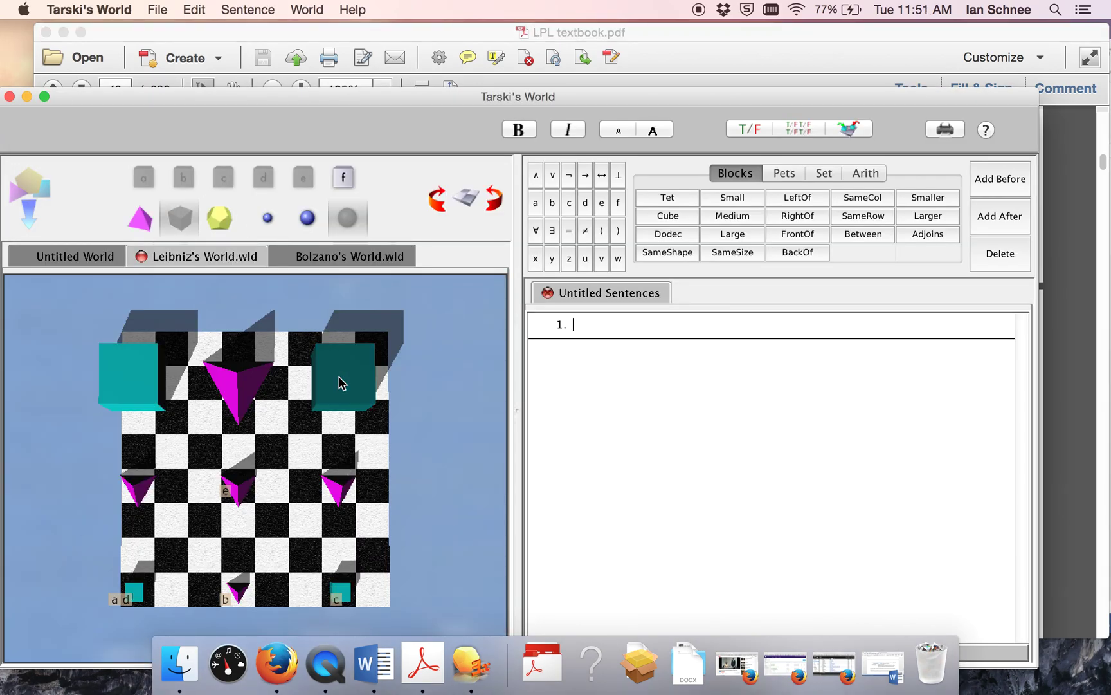
click(138, 375)
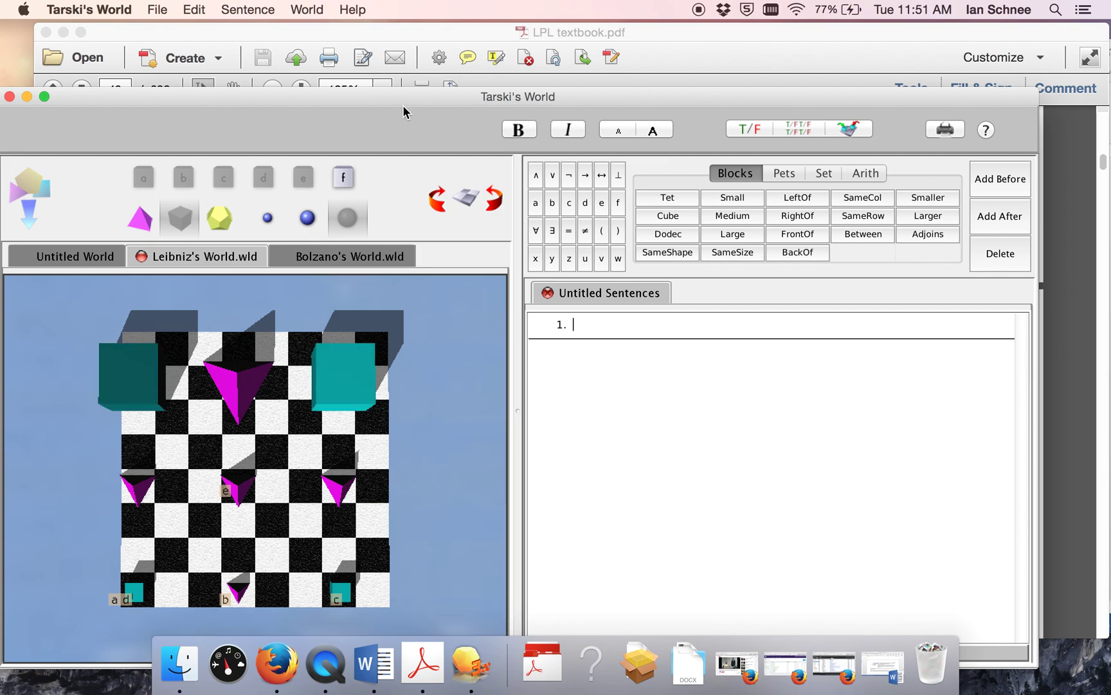
click(440, 73)
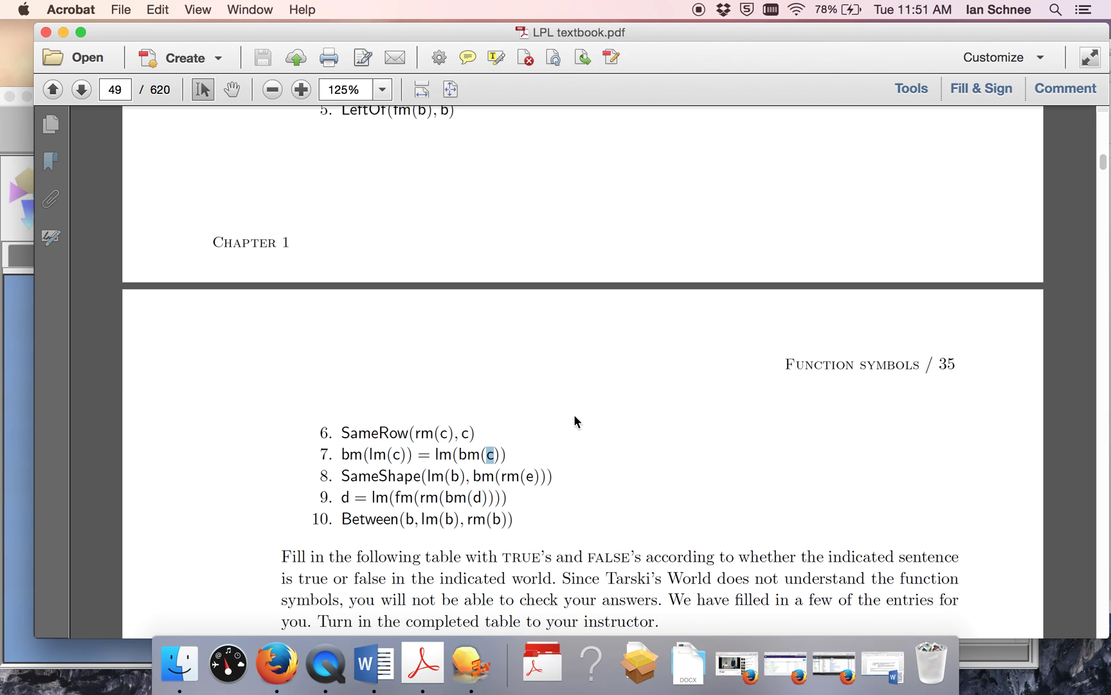
key(ctrl+Up)
Step: Enter T for row 7 under Leibniz, save the problem set, and return to Tarski's World
click(819, 278)
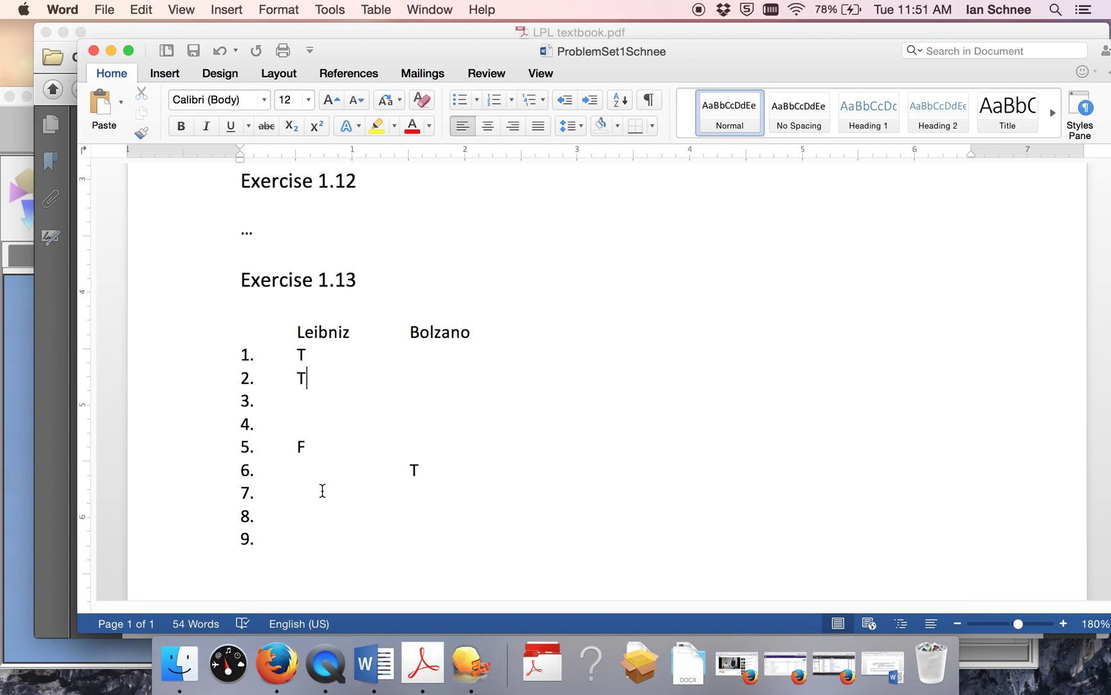
key(Tab)
key(super+s)
click(20, 422)
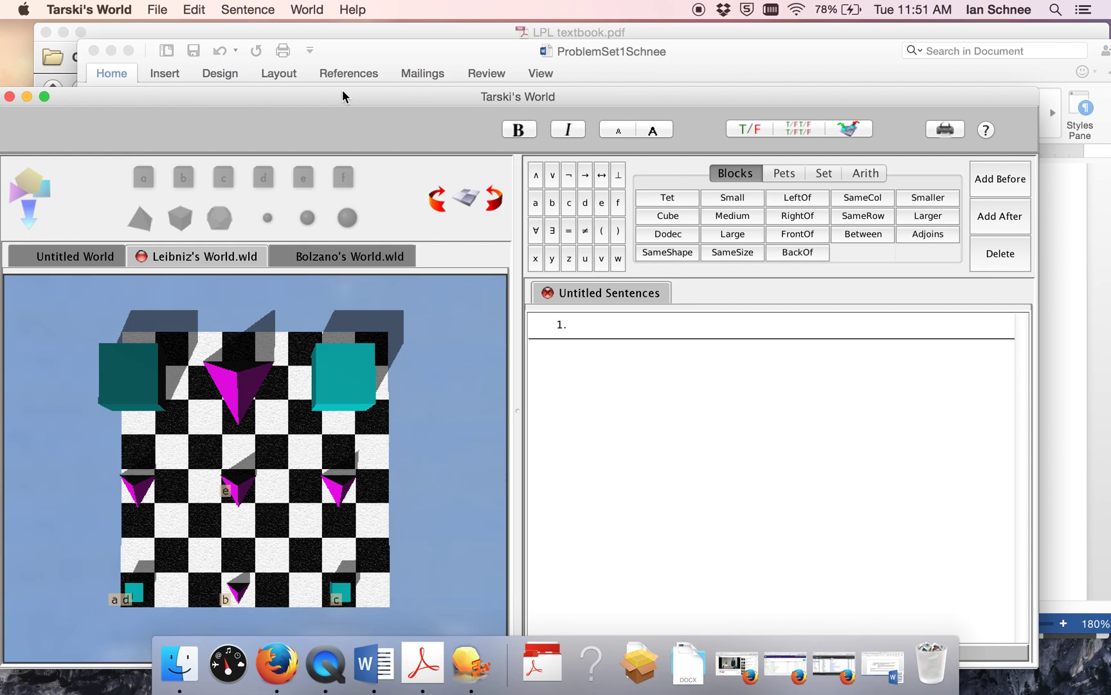
Step: Move the back-right large cube forward one square and back, then return to Word
drag(343, 97, 349, 67)
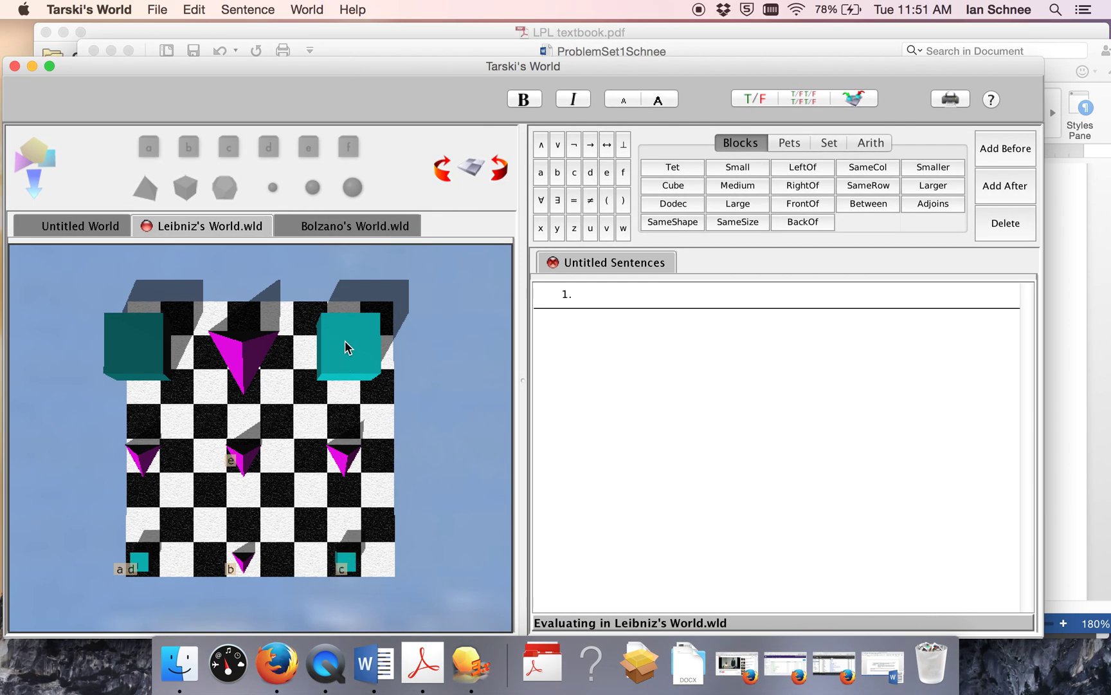
click(348, 372)
drag(349, 372, 349, 407)
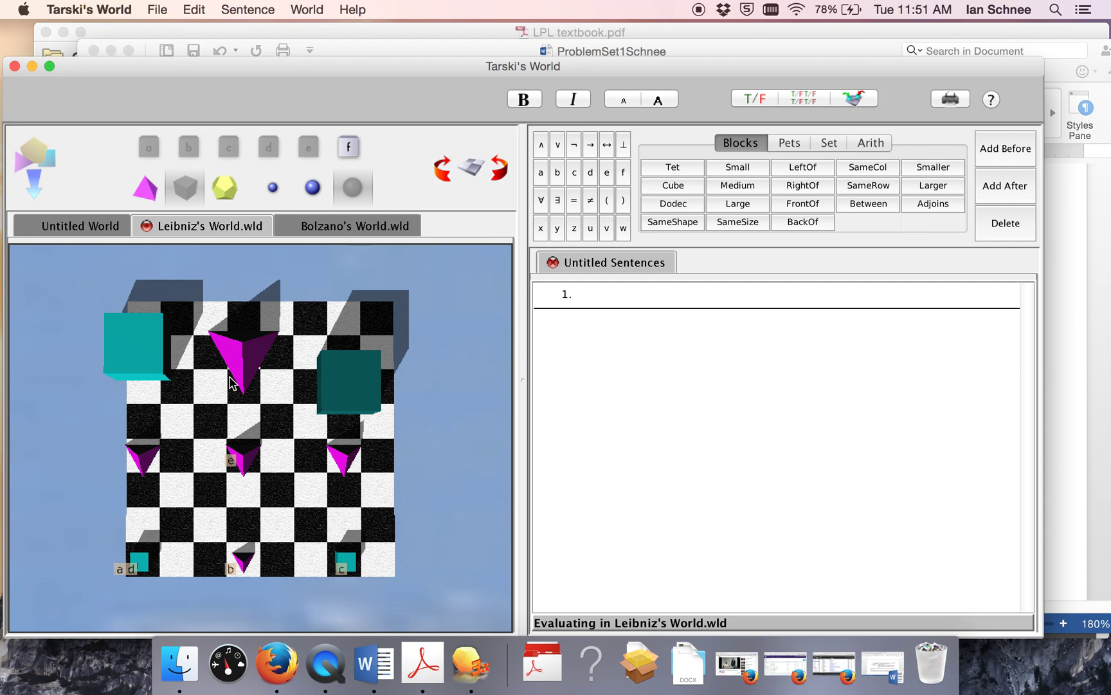
drag(348, 388, 347, 351)
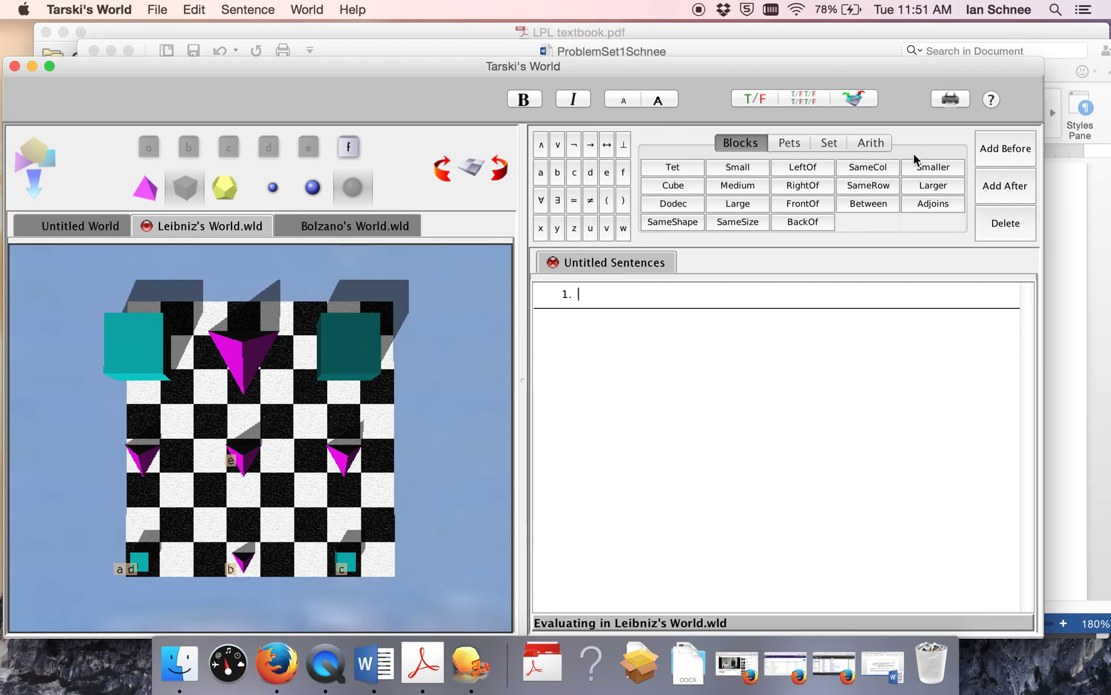
click(1075, 265)
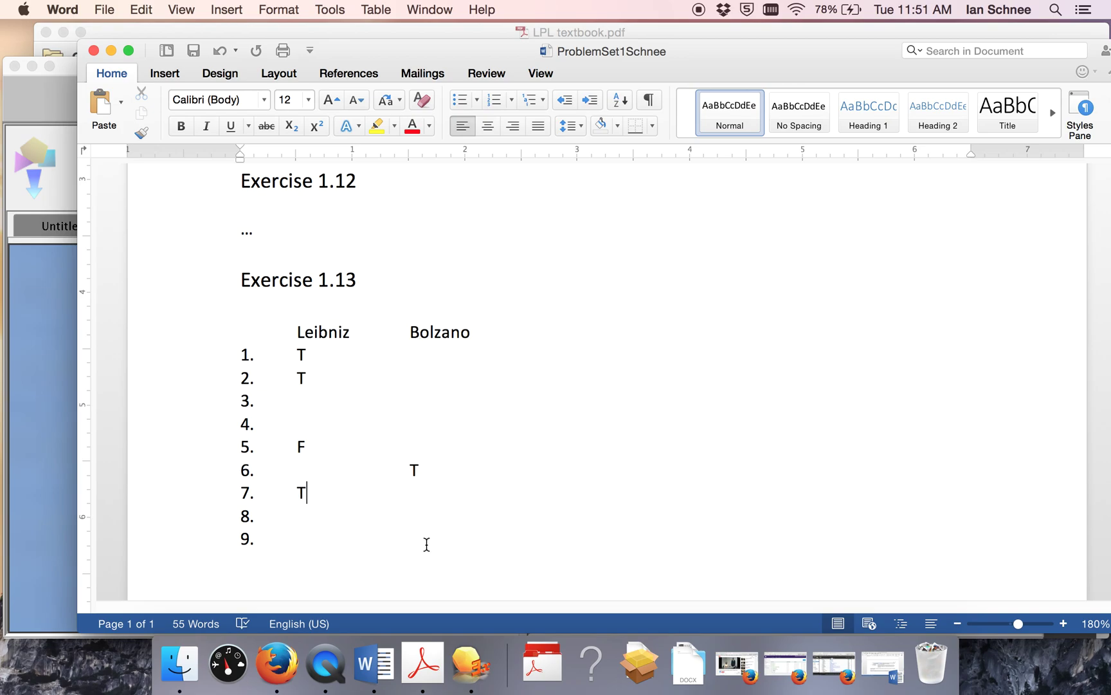
Step: Add a row 10 line after row 9, save, and switch back to the textbook
click(297, 538)
scroll(304, 512, down, 2)
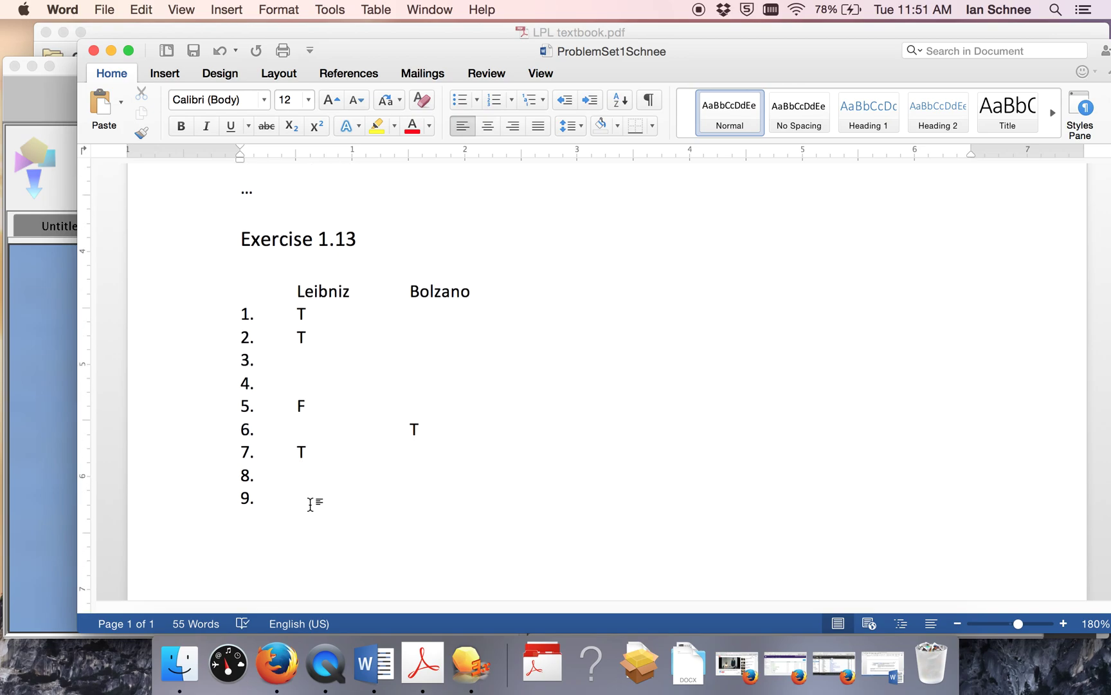
scroll(313, 500, down, 3)
key(Return)
text(1)
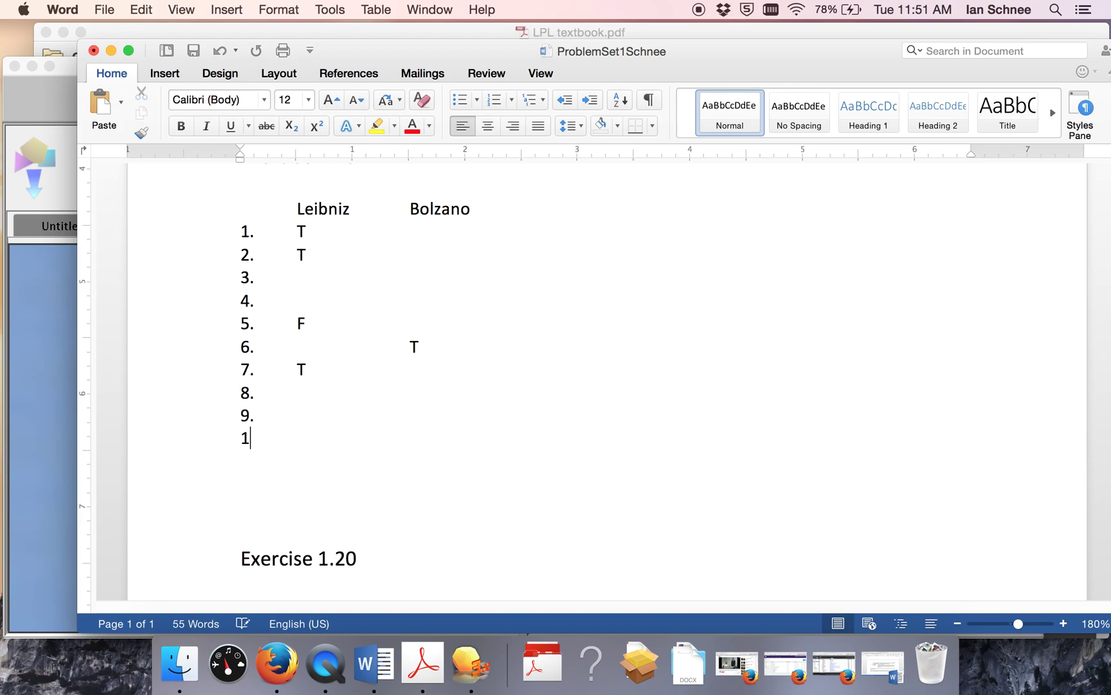
text(0.)
key(super+s)
click(317, 34)
scroll(277, 339, down, 5)
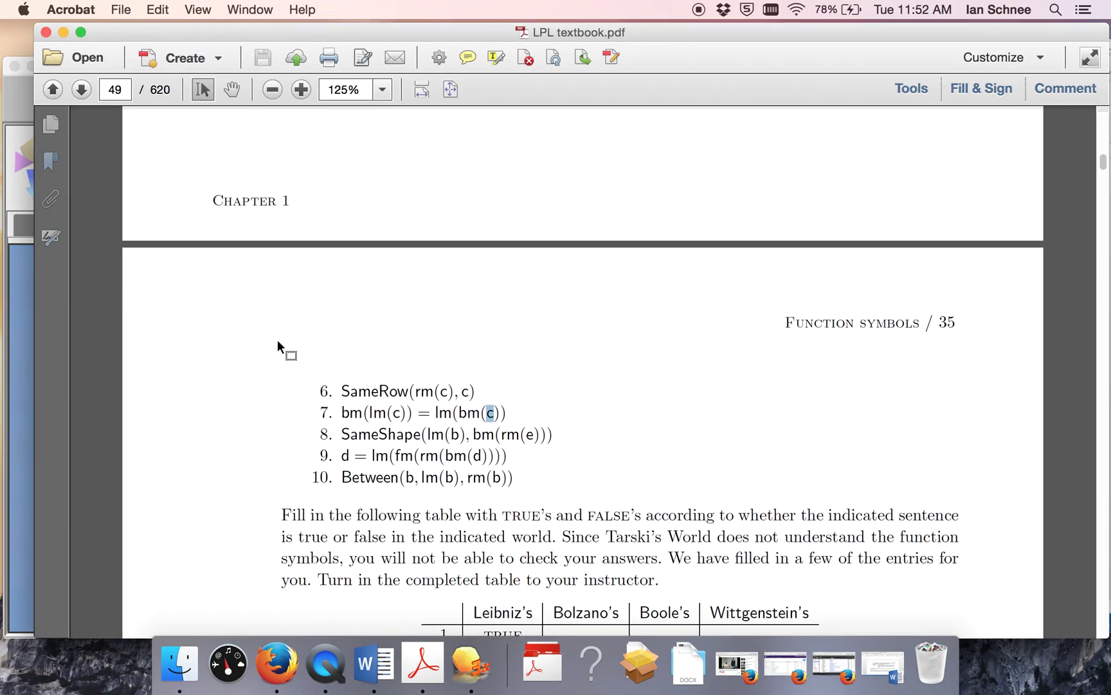
scroll(278, 349, down, 4)
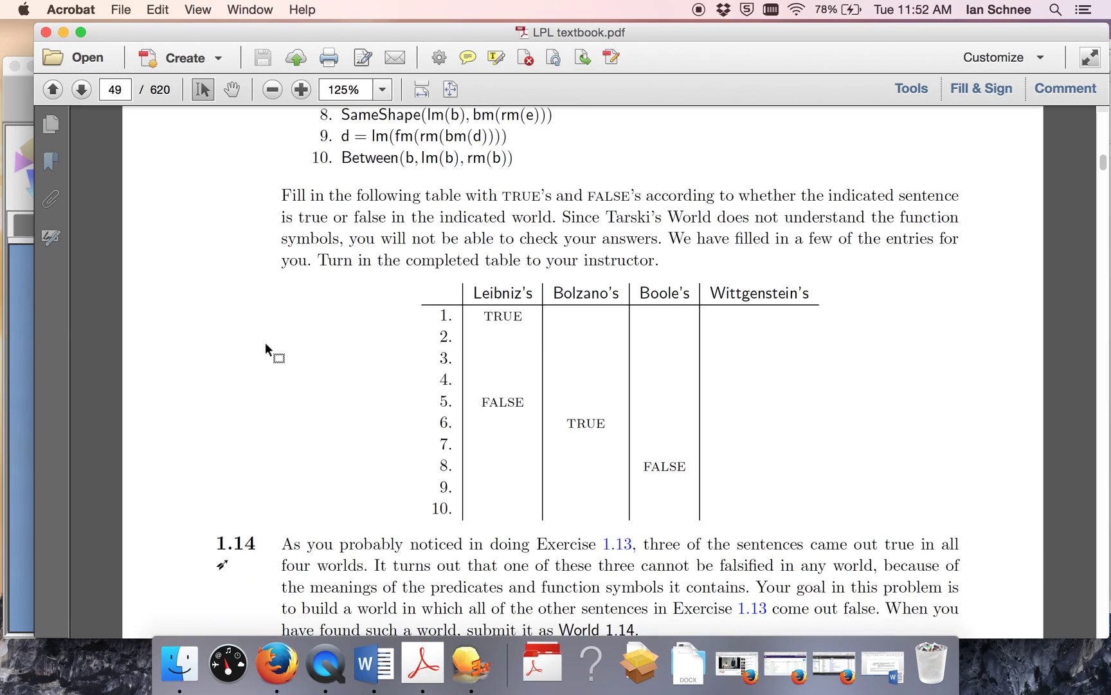